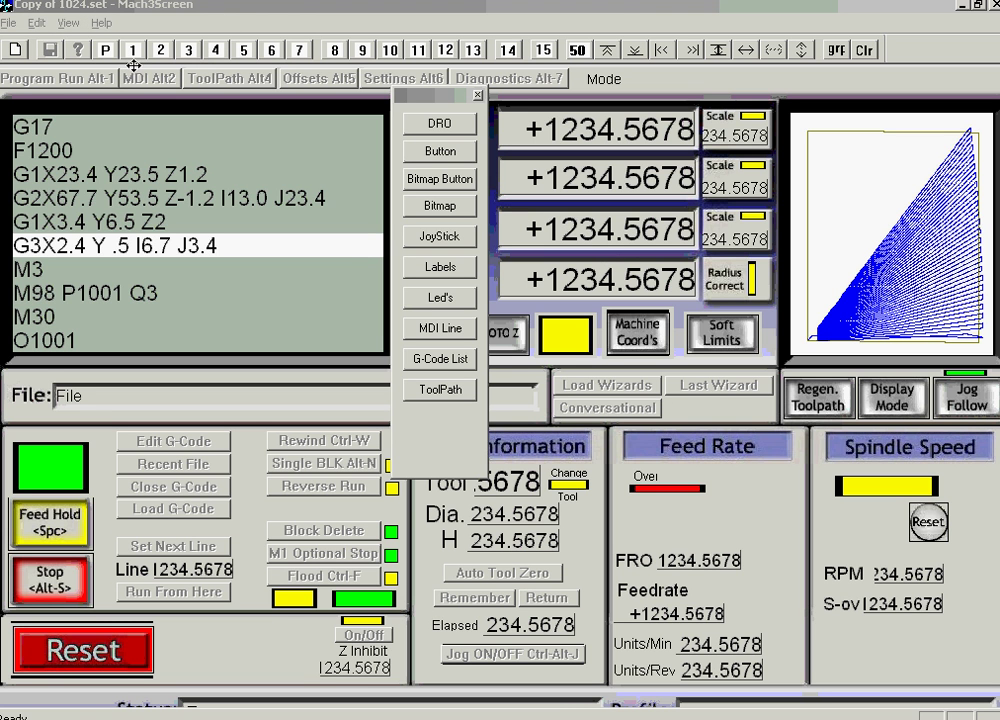
- Switch to designing Window #2 (MDI) and select the green LED beside the MDI line
click(161, 50)
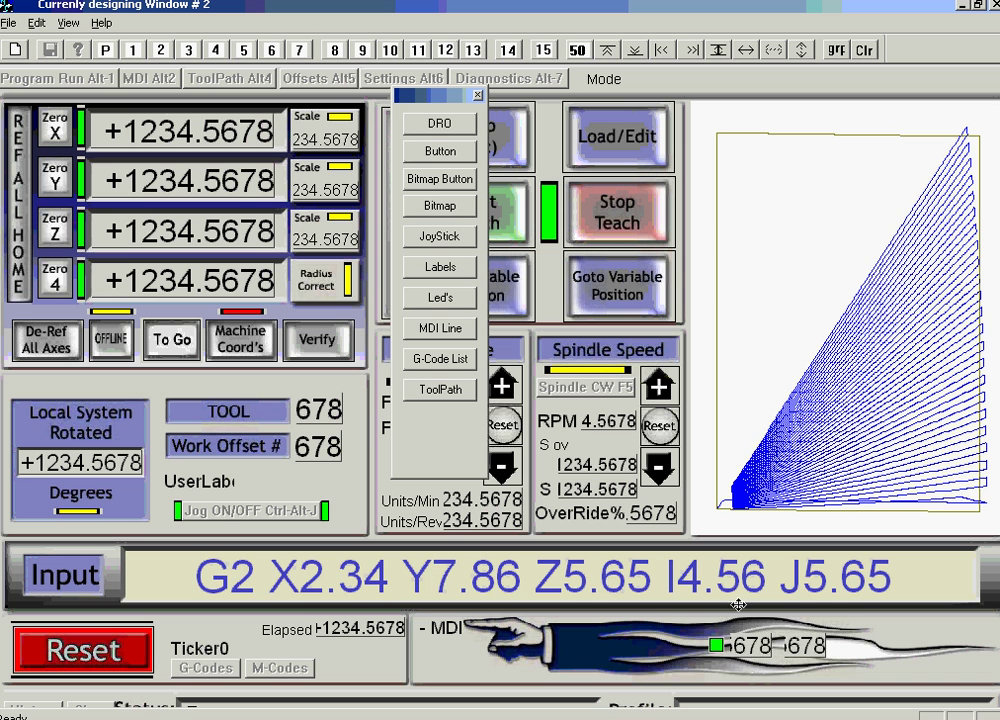
click(716, 645)
double_click(716, 645)
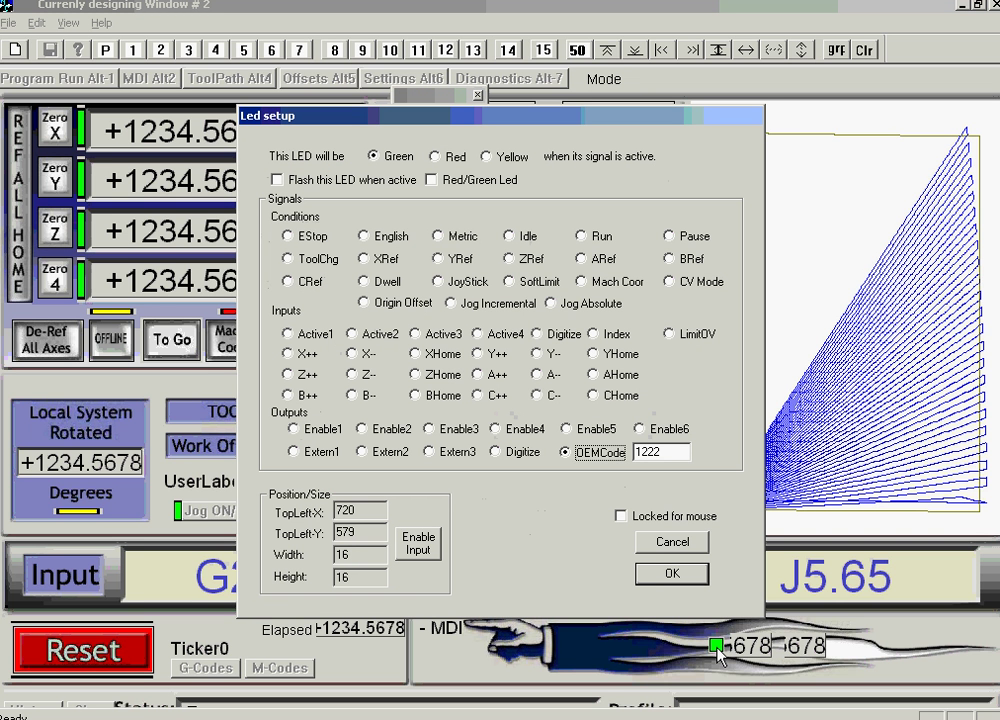
click(635, 452)
click(672, 542)
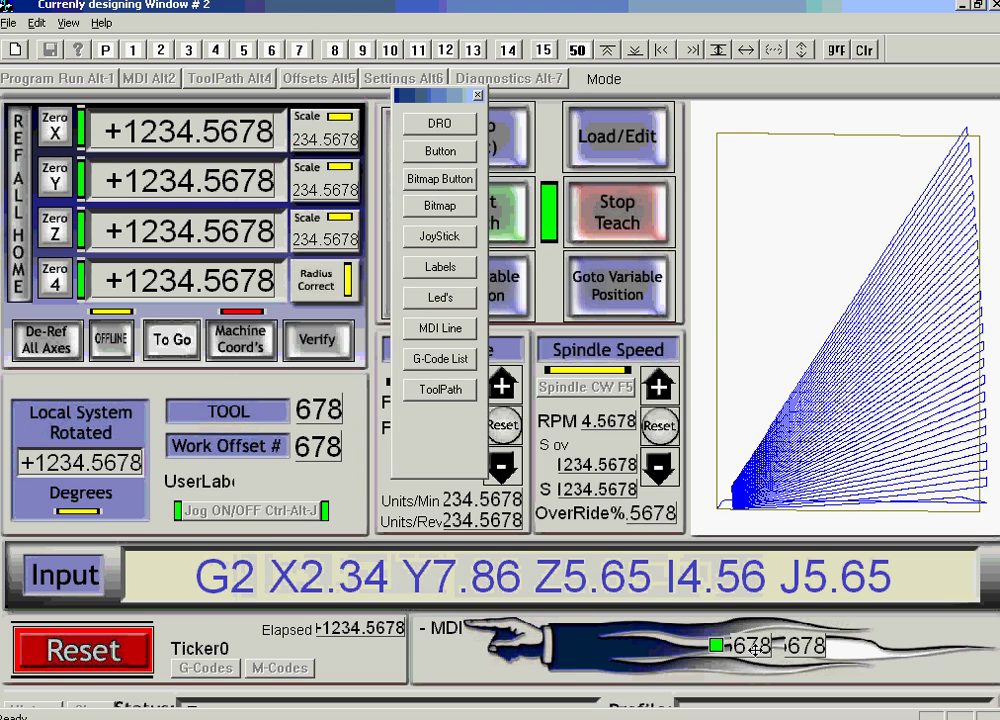
- Check both ModIO DROs' OEM codes (1111 etc.) without changes, then save the screen layout
double_click(758, 652)
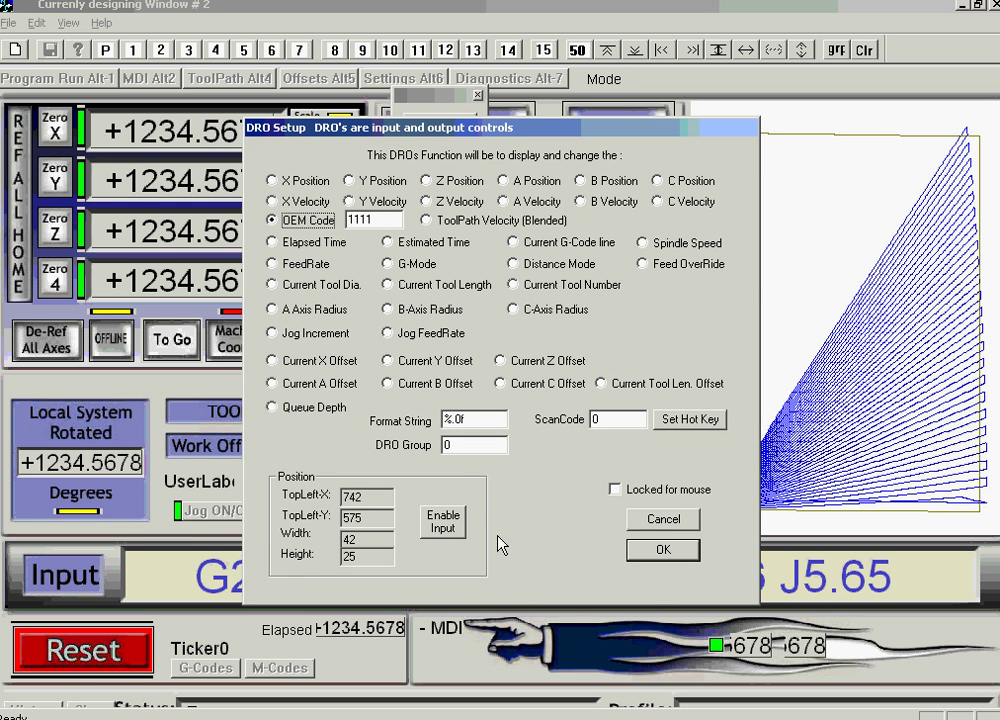
click(663, 519)
double_click(808, 652)
click(666, 519)
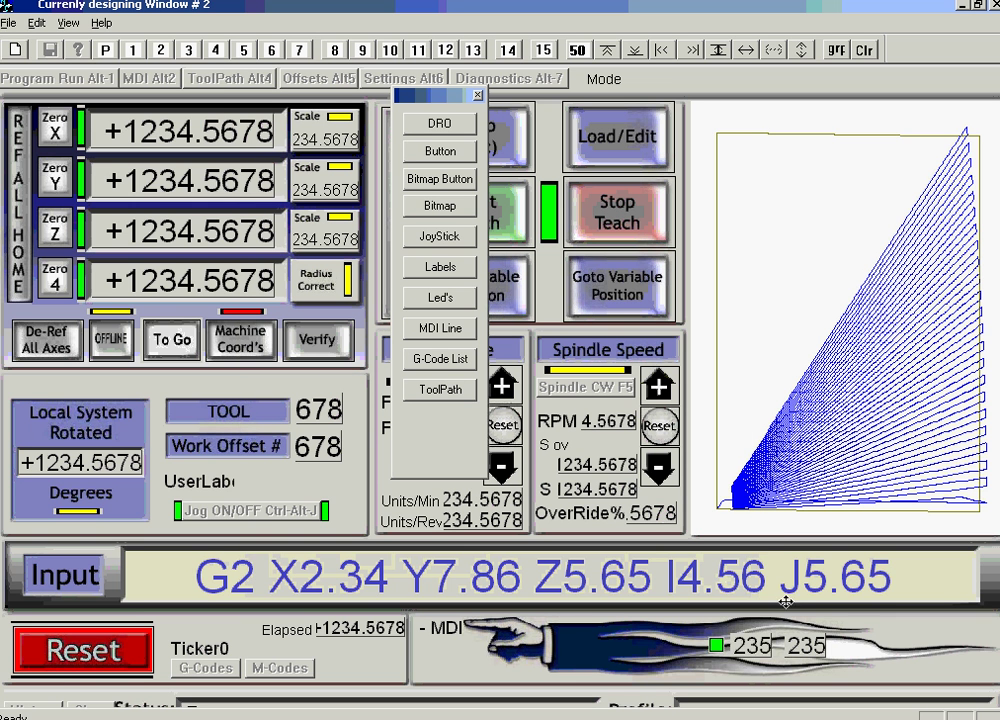
click(9, 22)
click(30, 59)
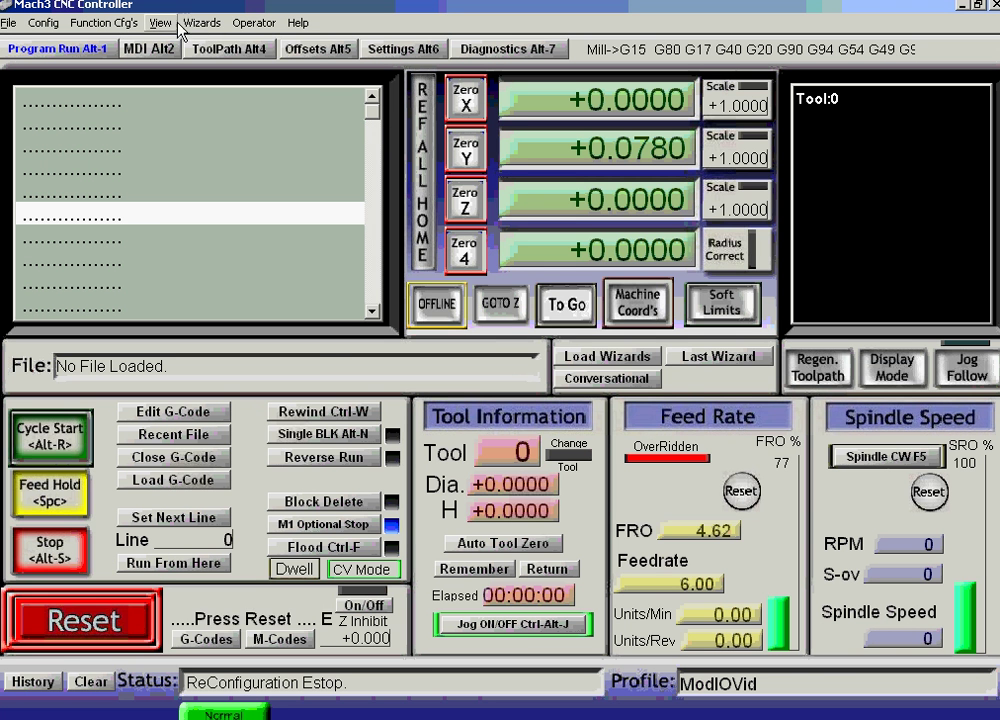
- Load the Copy of 1024.set screen set through View > Load Screens
click(180, 28)
click(192, 40)
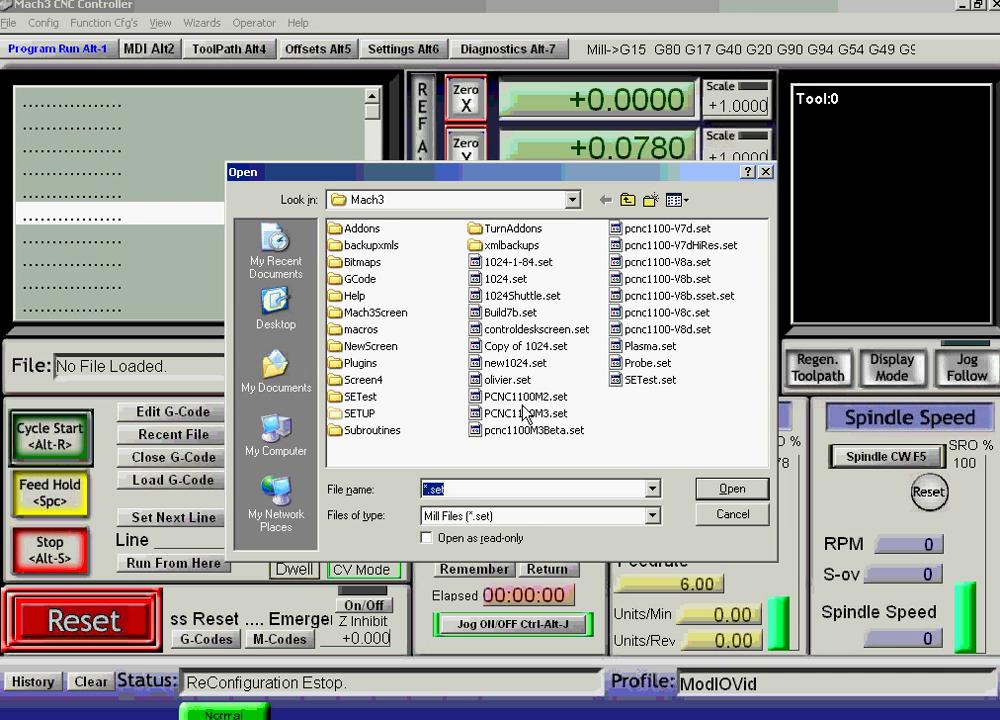
click(520, 346)
click(725, 490)
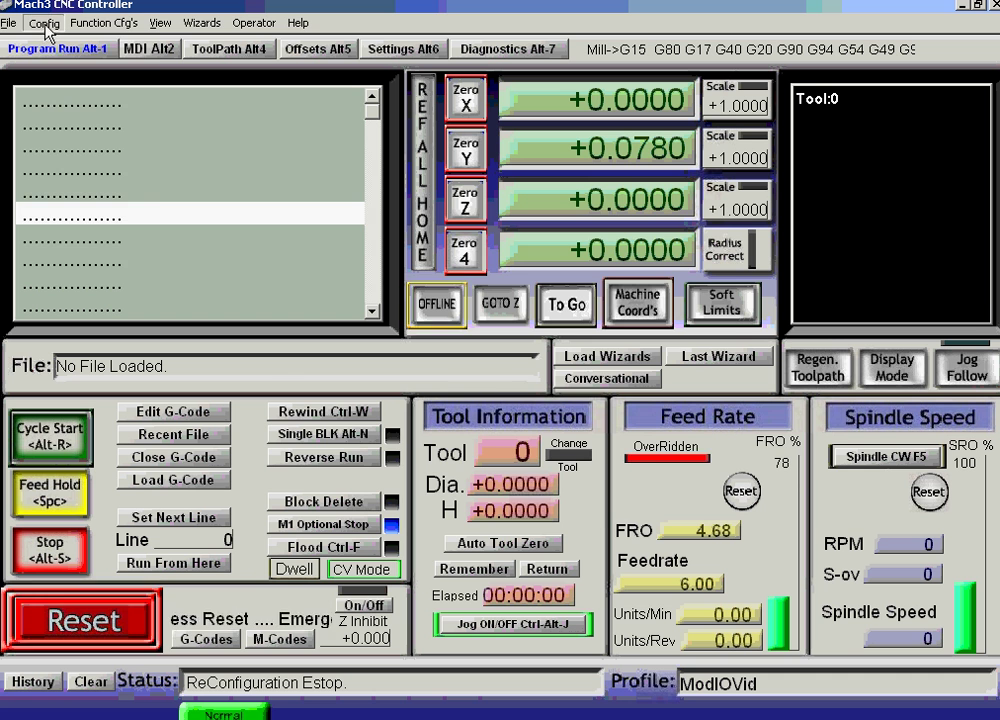
- Open the ModIO plugin's Mach3 settings, showing error LED 1222 and DROs 1111 and 1112
click(44, 22)
click(75, 228)
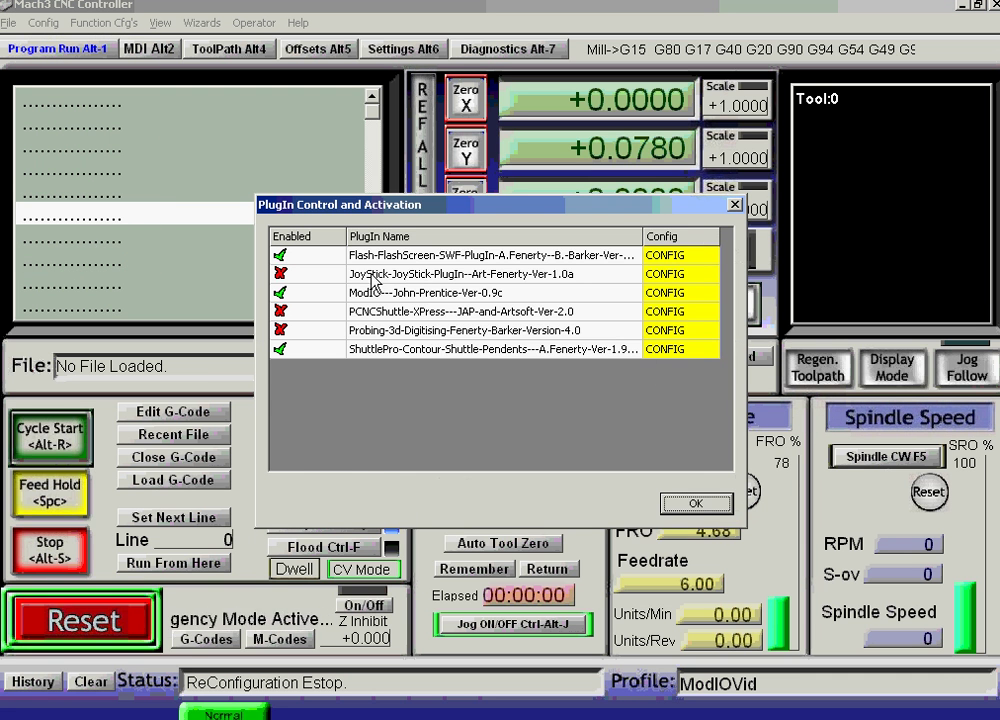
click(666, 302)
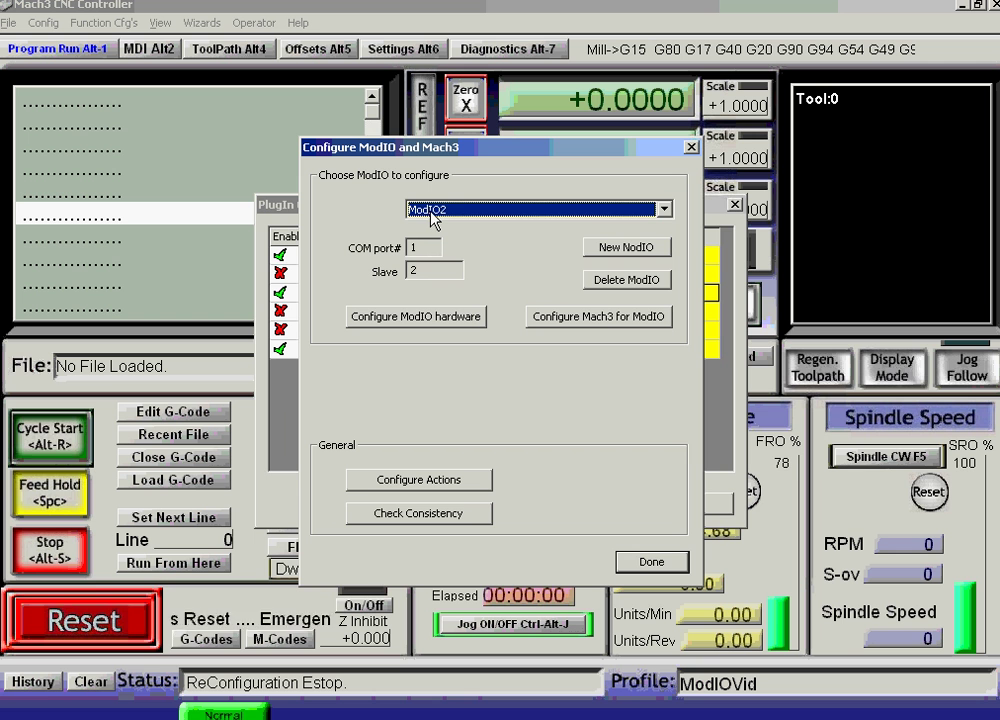
click(598, 318)
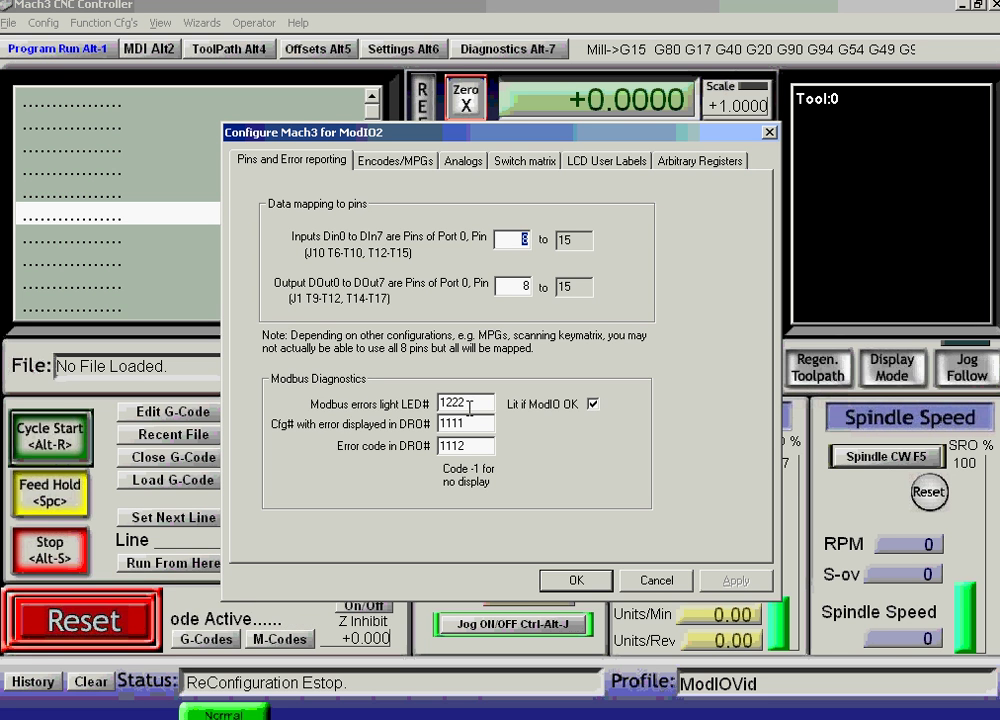
- Keep 'Lit if ModIO OK' enabled and accept ModIO2's error reporting settings
click(593, 405)
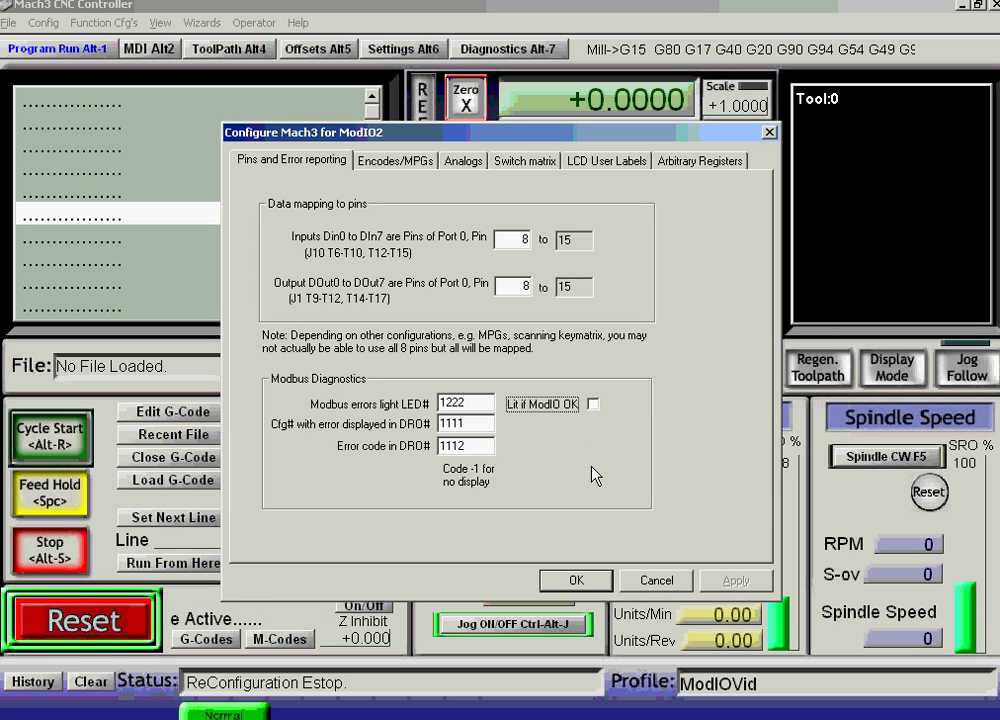
click(593, 405)
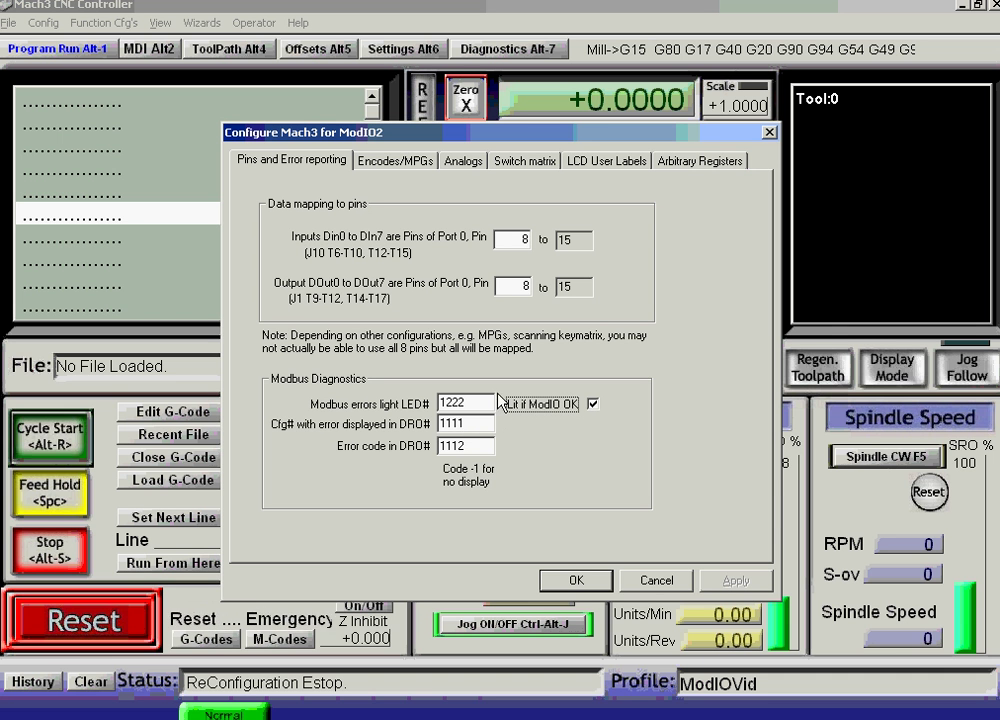
click(578, 581)
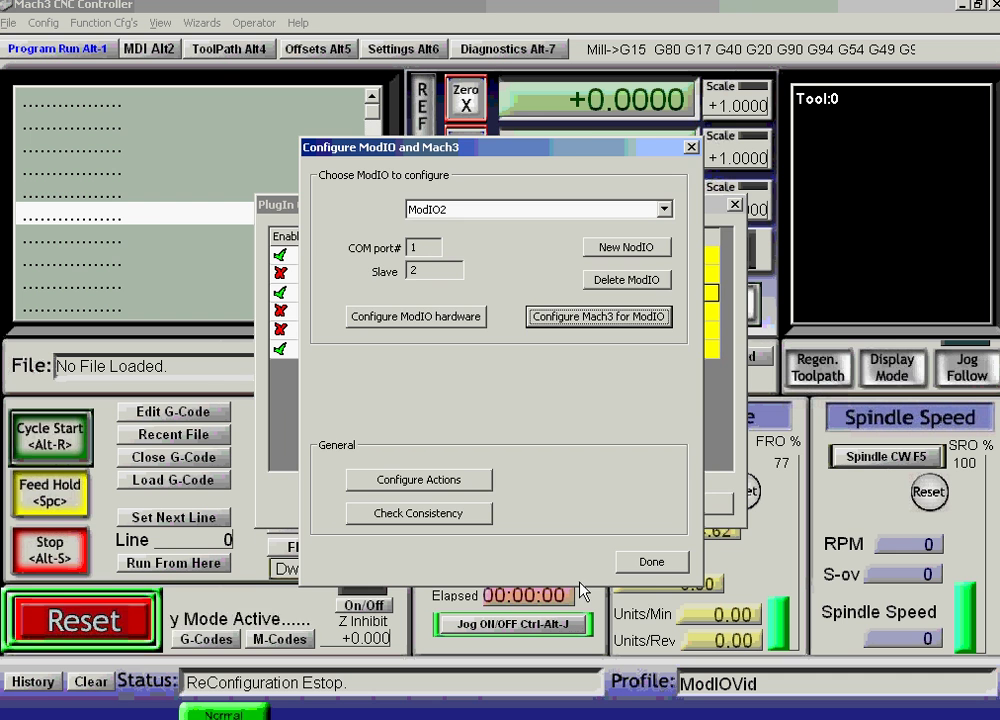
- Close the ModIO and Plugin Control dialogs and show the MDI page, DROs reading -1 and 0
click(655, 566)
click(699, 507)
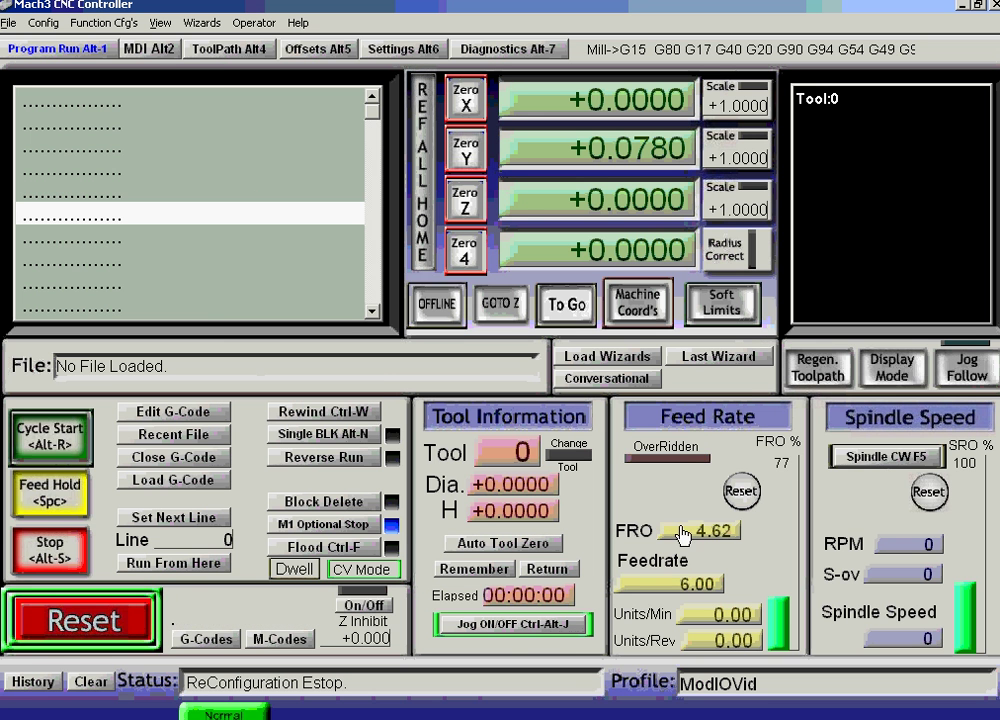
click(148, 47)
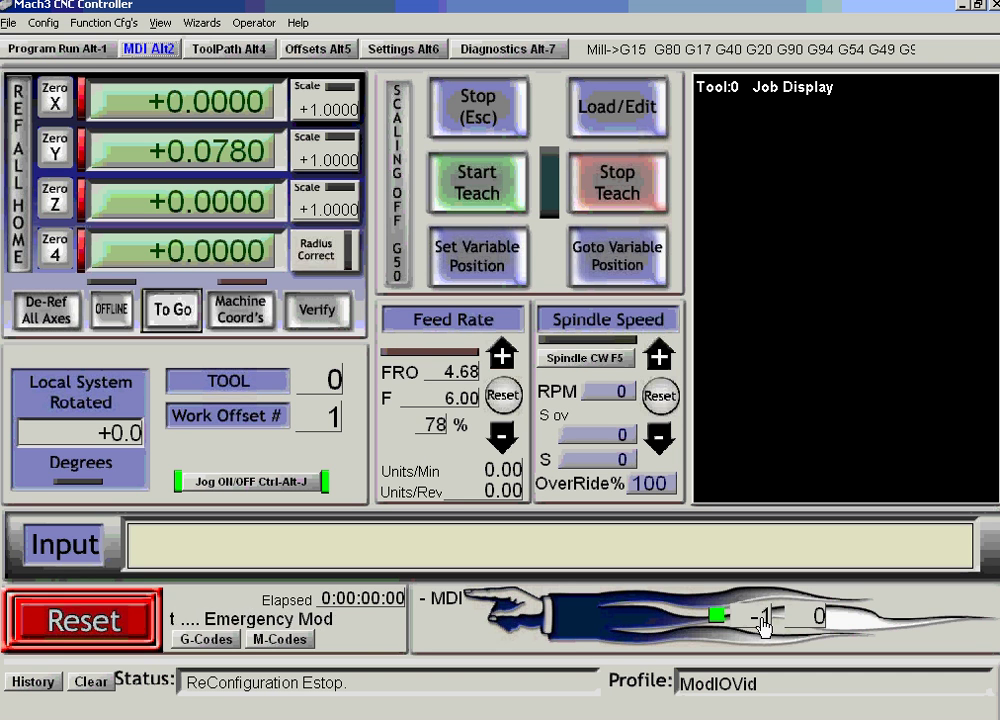
- Open Setup ModBus Control from the Function Cfg's menu
click(44, 22)
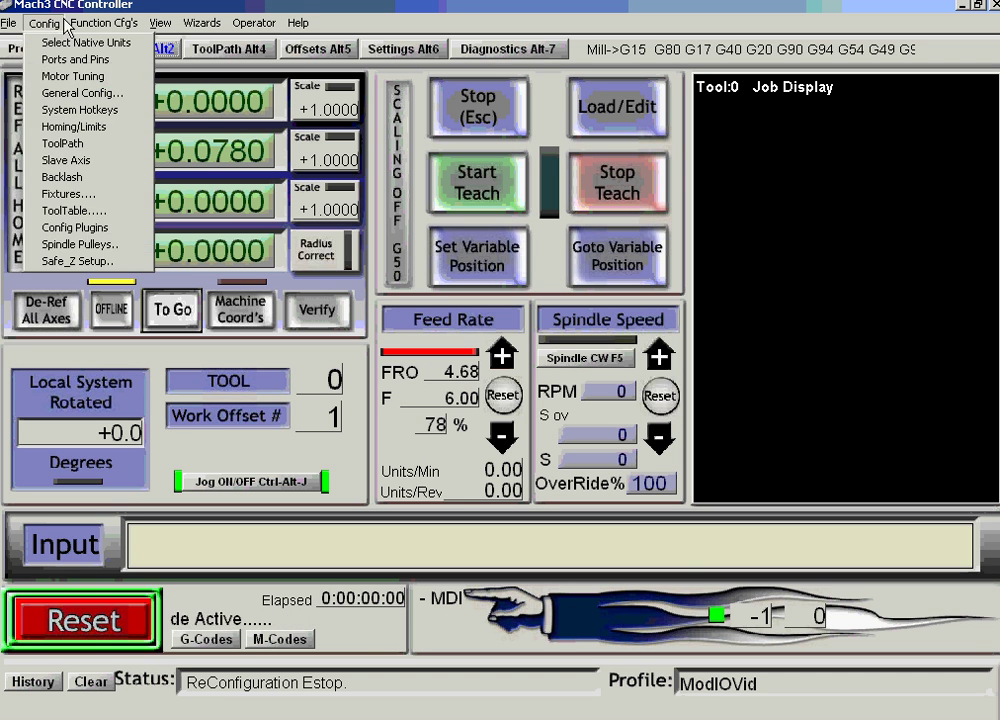
mouse_move(92, 24)
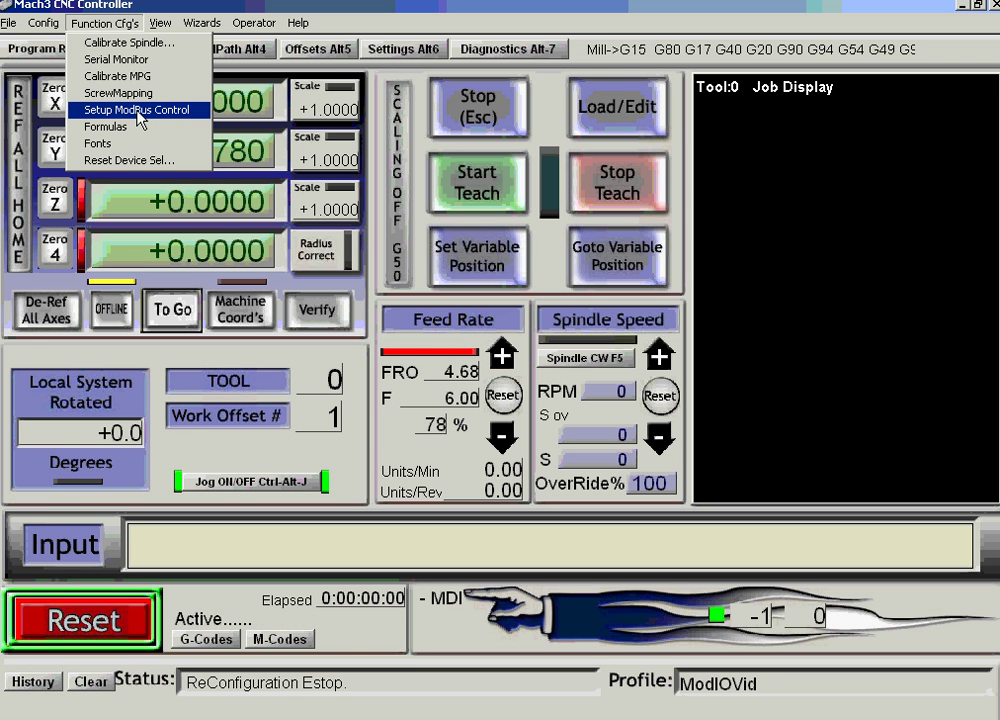
click(138, 110)
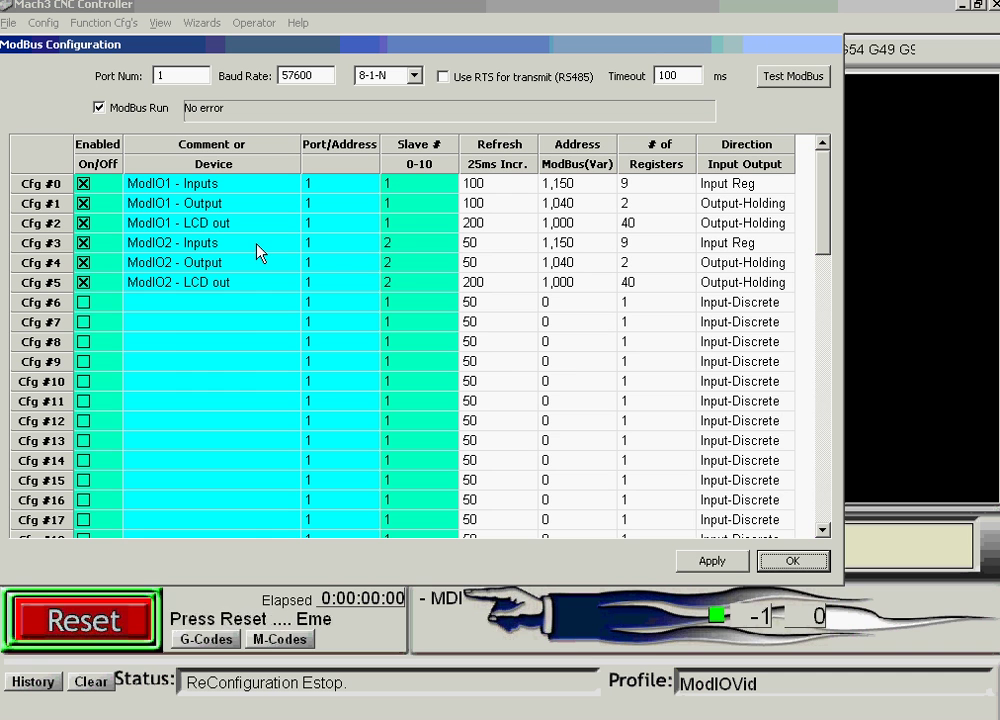
- Open the Serial Control Monitor and target slave 2 with start register 1151
click(786, 86)
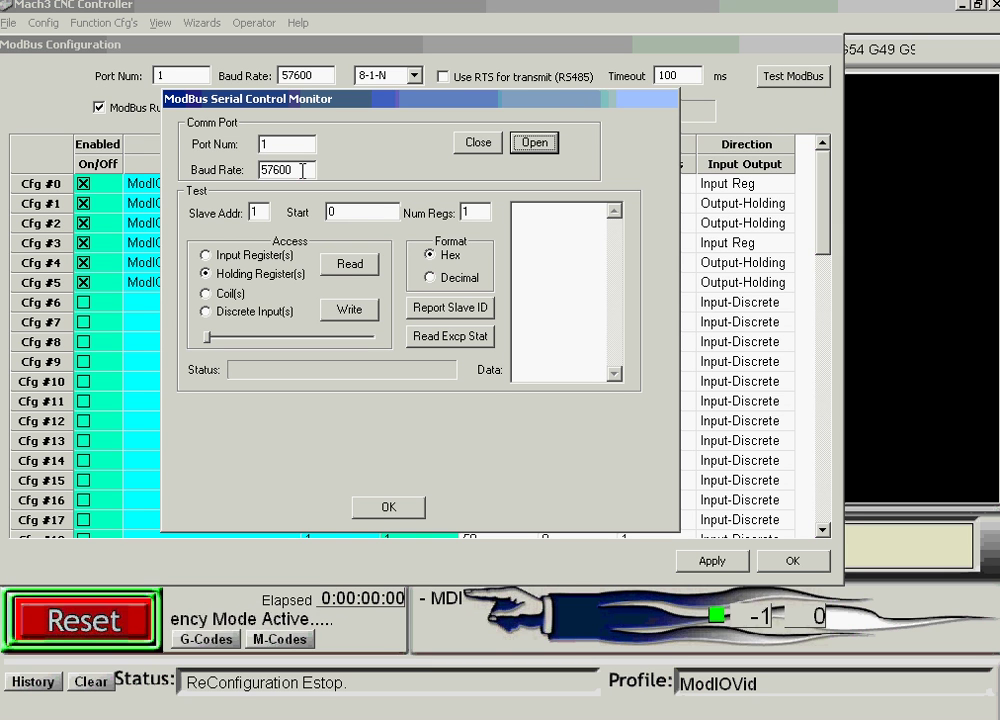
click(258, 212)
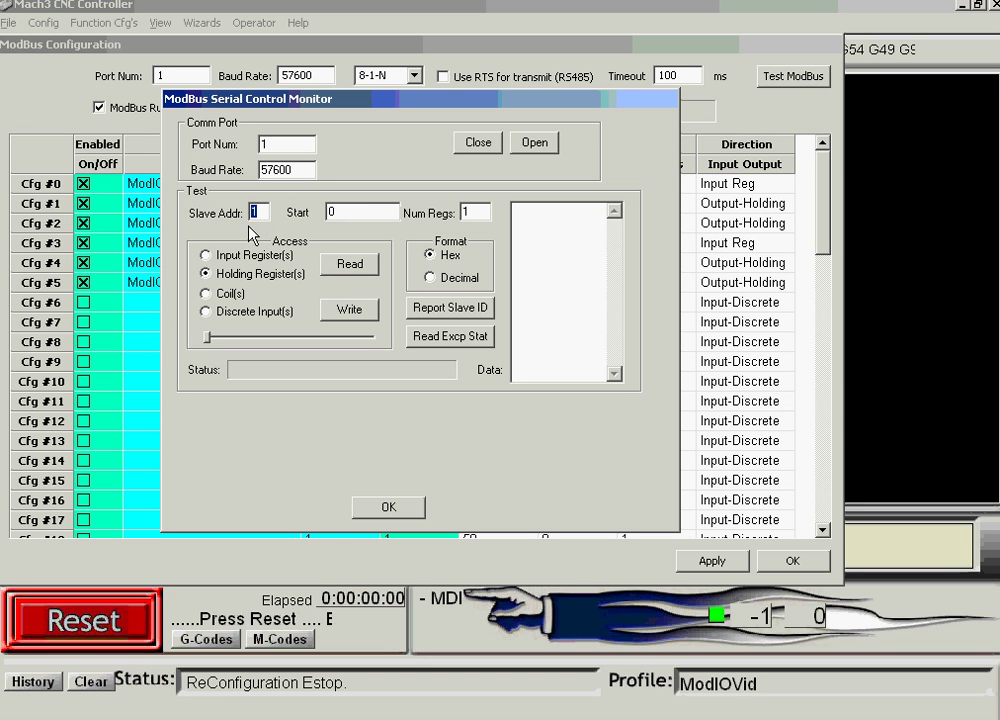
text(2)
click(350, 212)
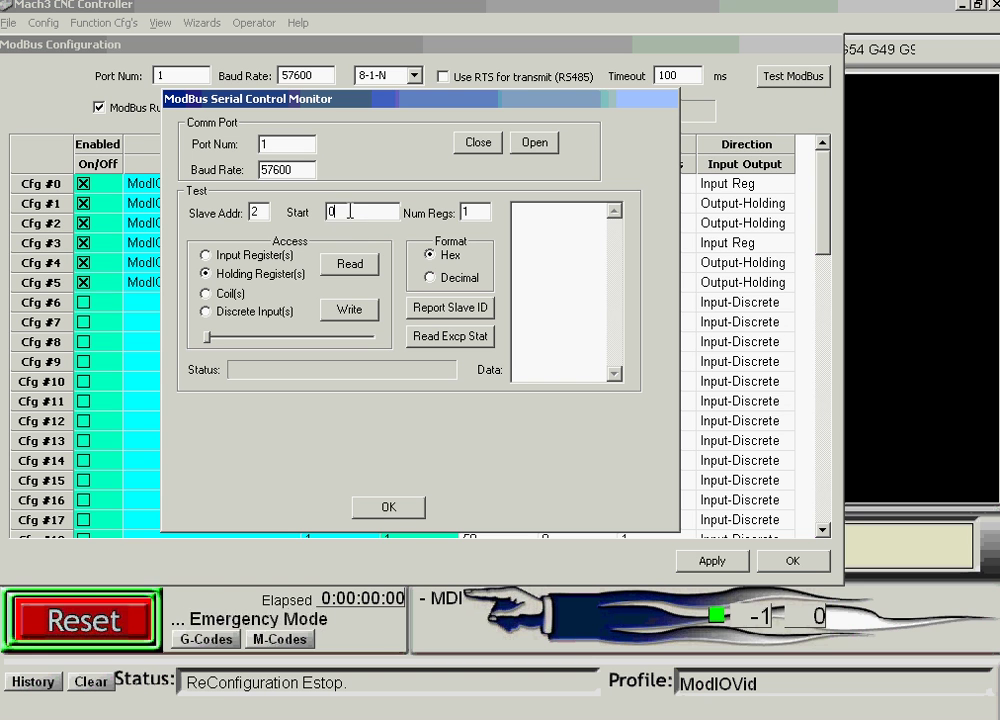
double_click(330, 212)
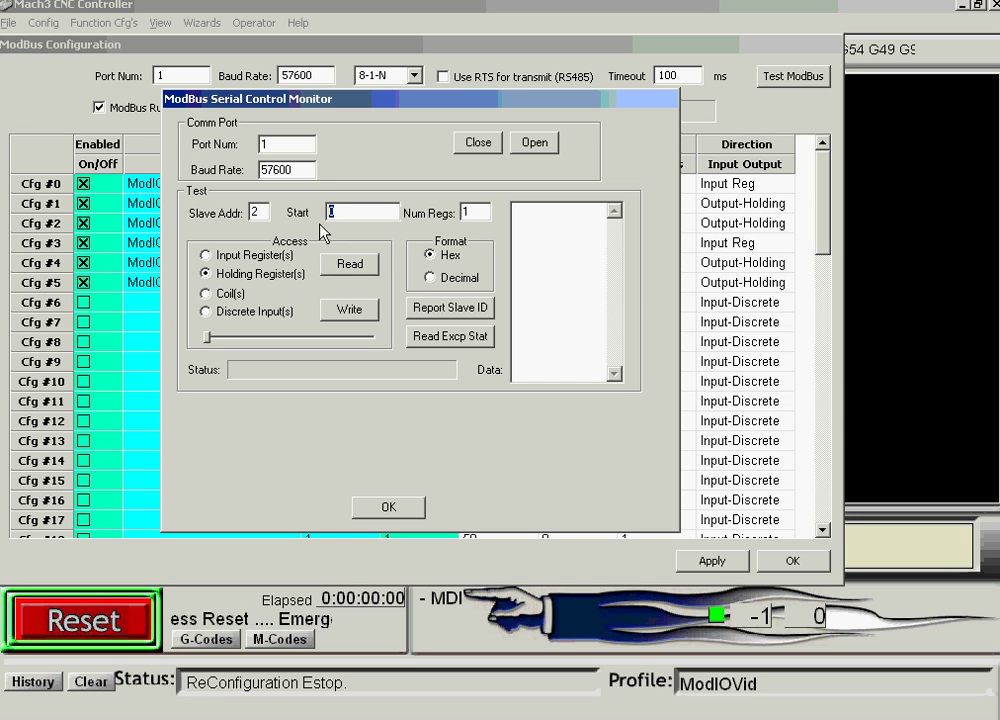
text(115)
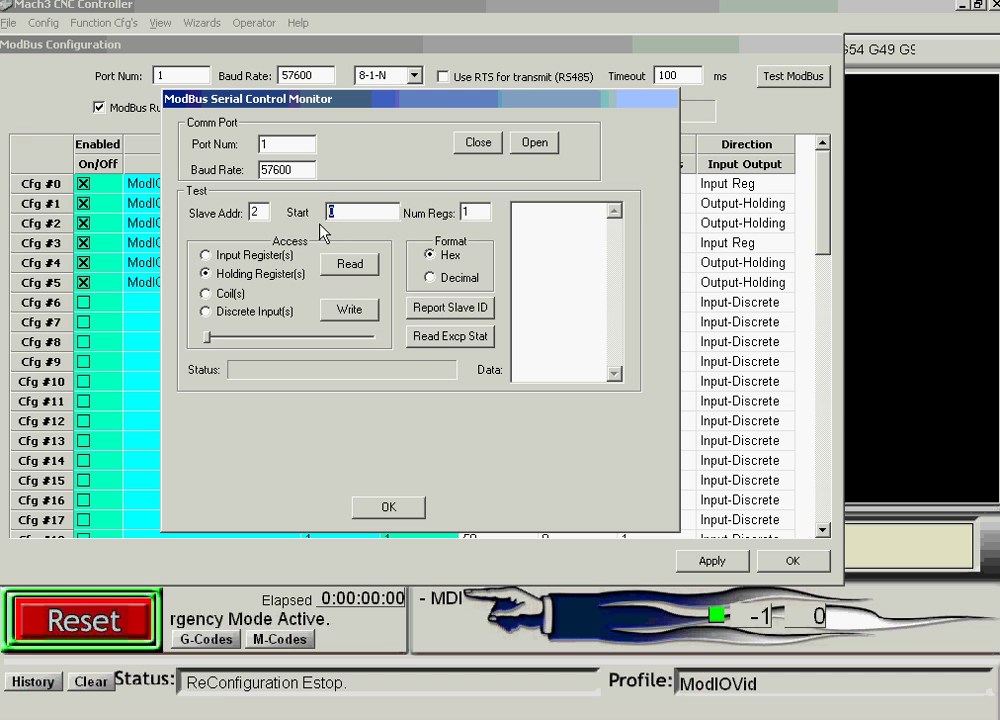
text(1)
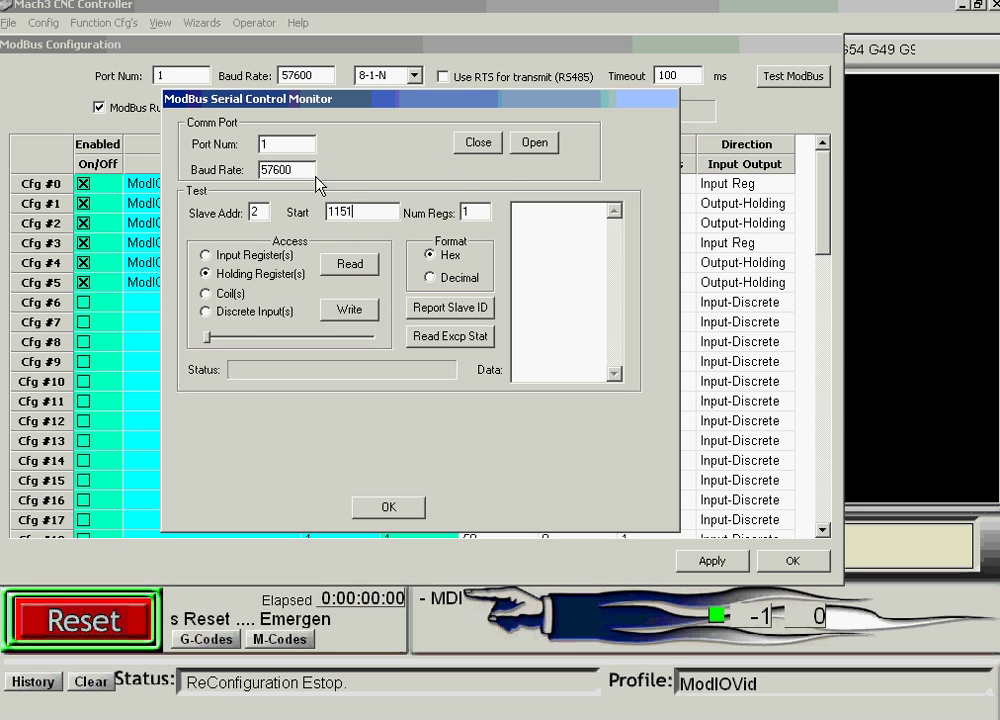
- Set the register count to 1, open port 1, and select Input Register(s) access
click(474, 212)
text(1)
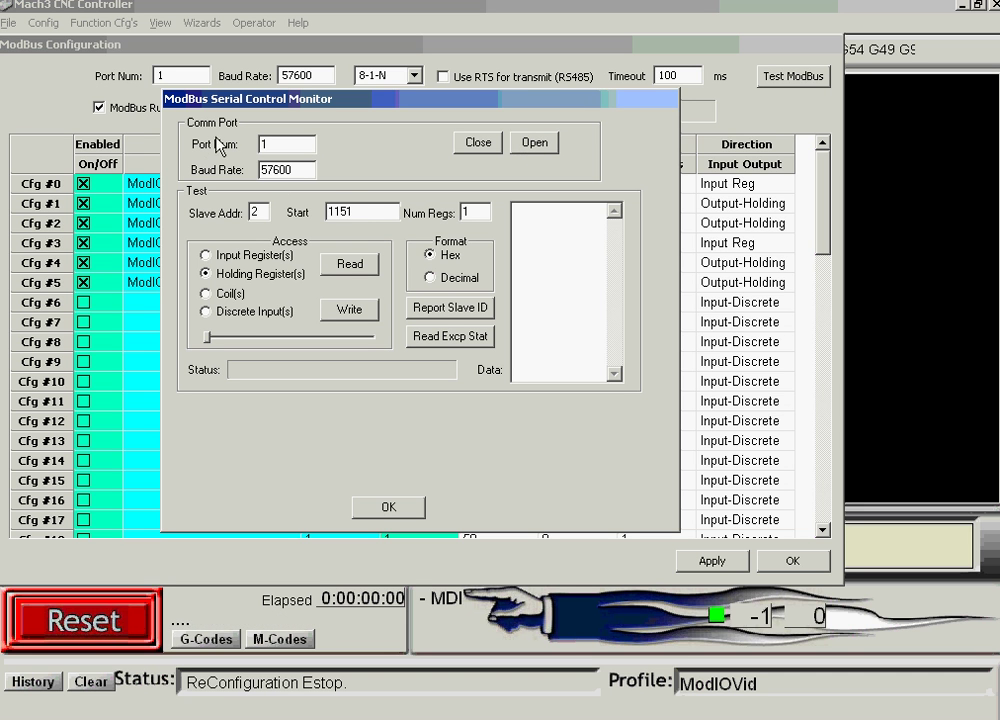
click(535, 146)
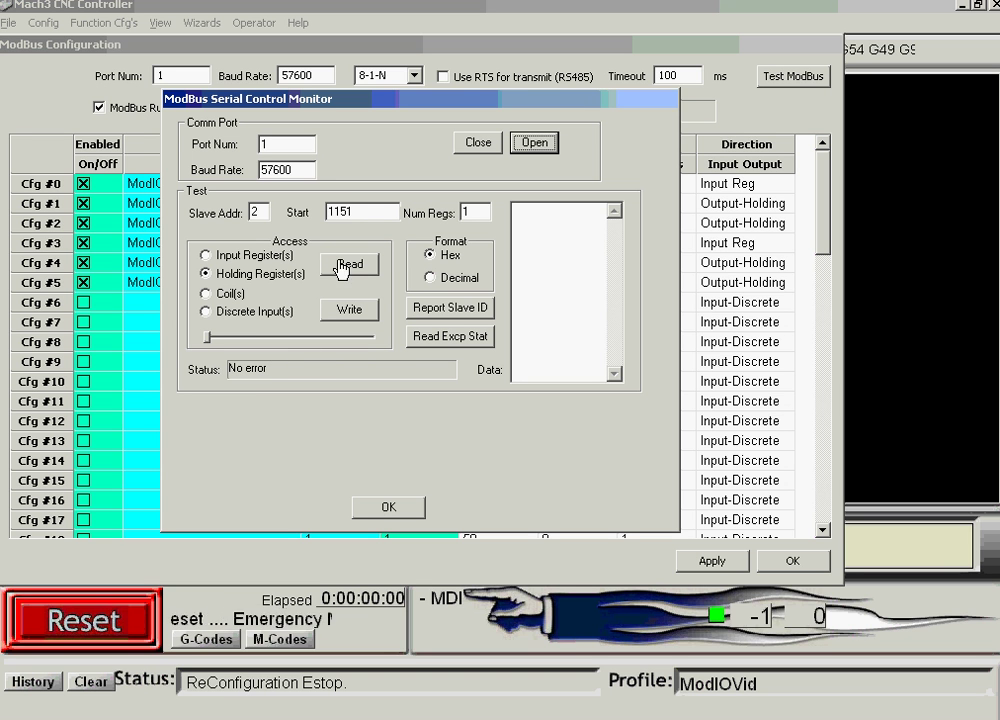
click(205, 256)
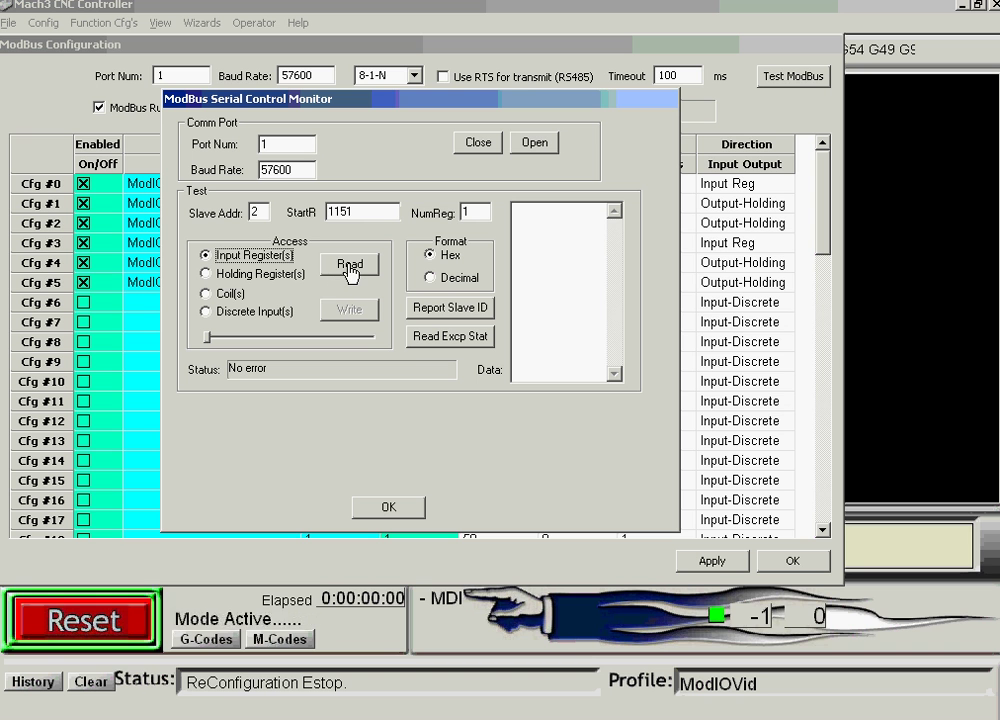
- Read input register 1151 five times, getting values such as 00C0, 0040 and 0080
click(350, 272)
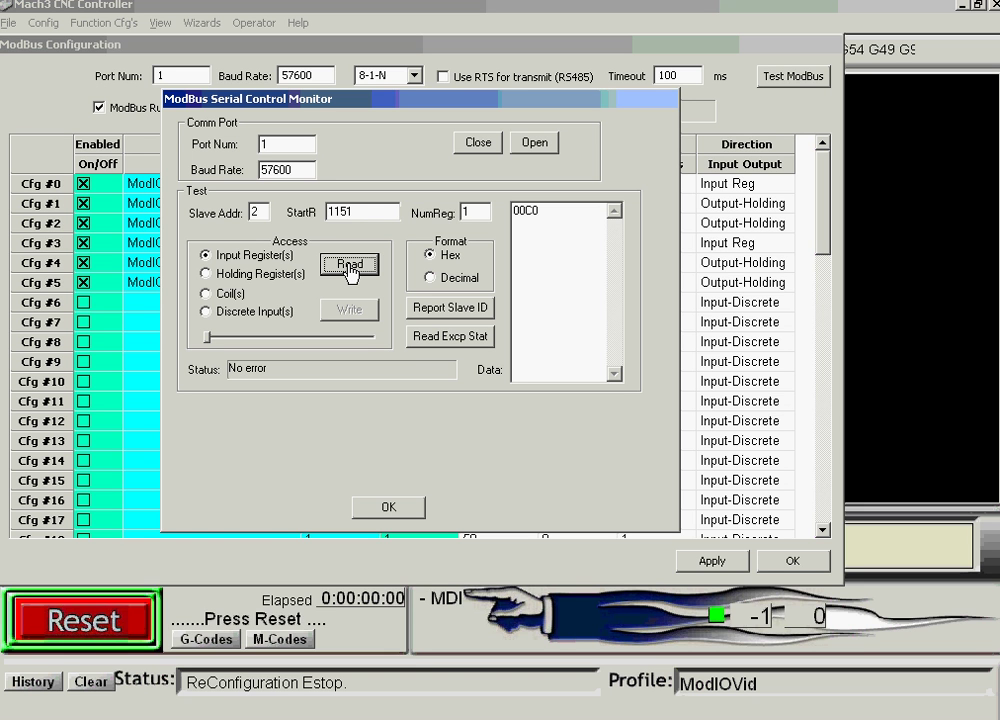
click(350, 265)
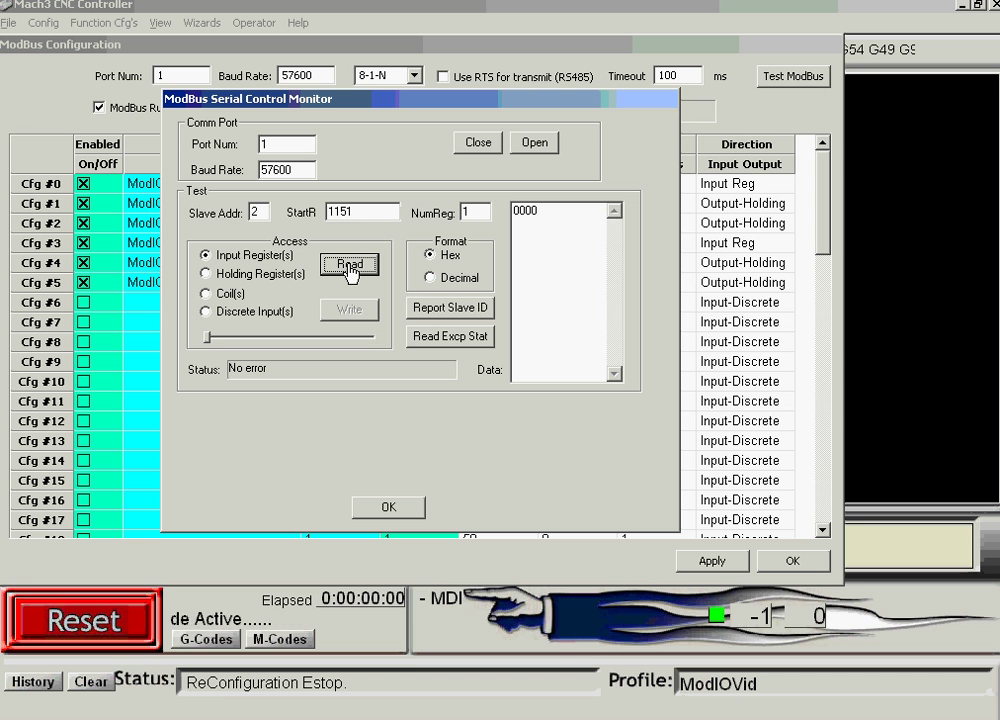
click(350, 265)
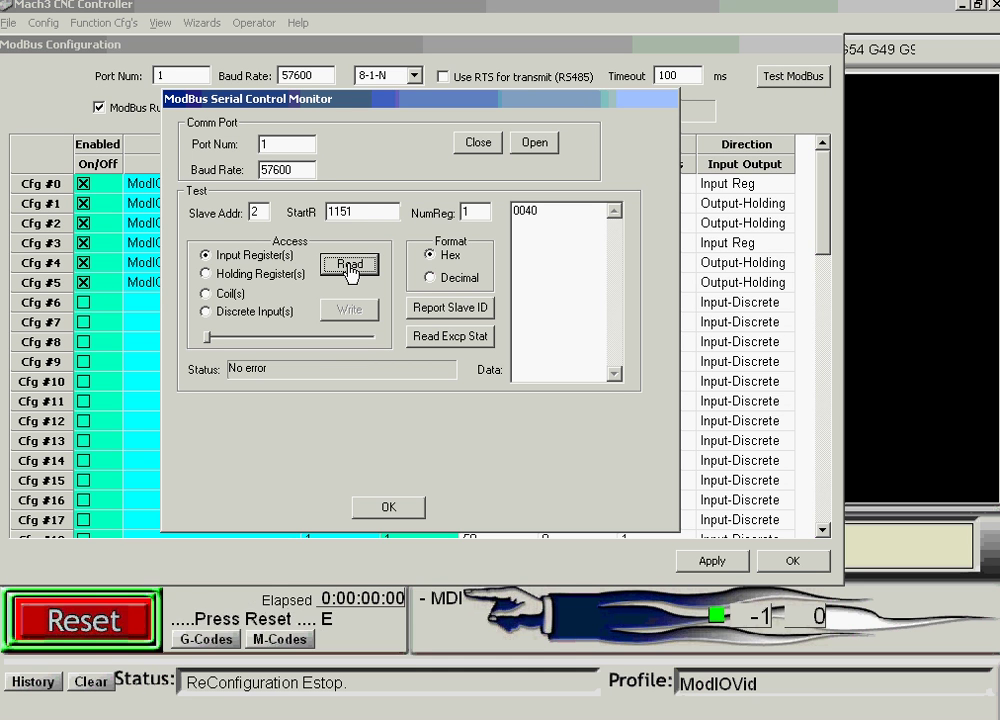
click(350, 265)
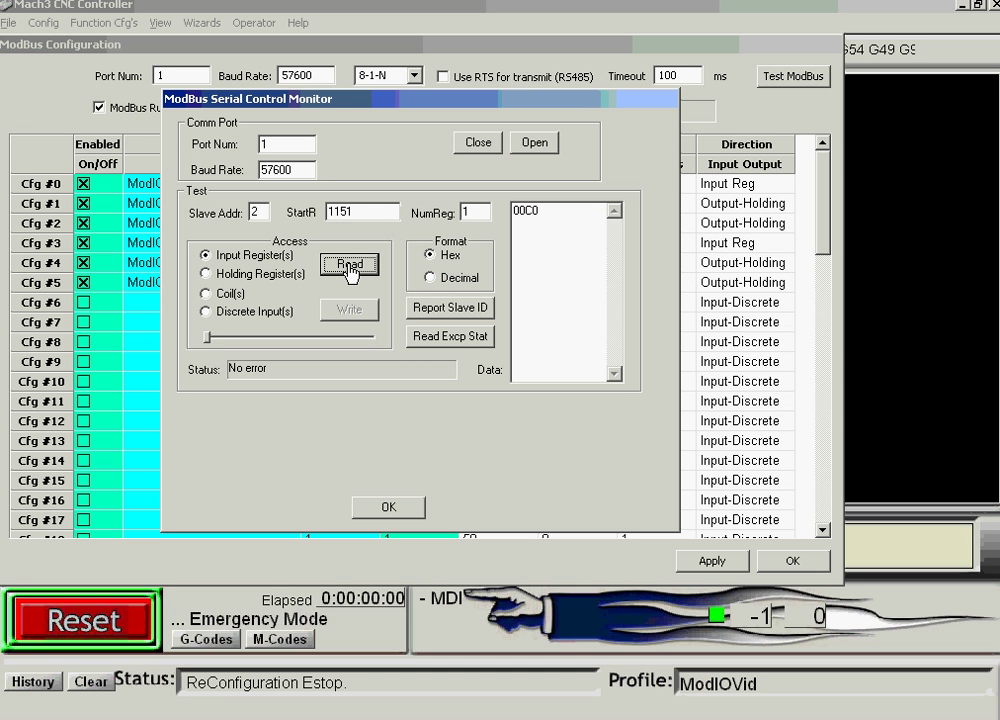
click(350, 265)
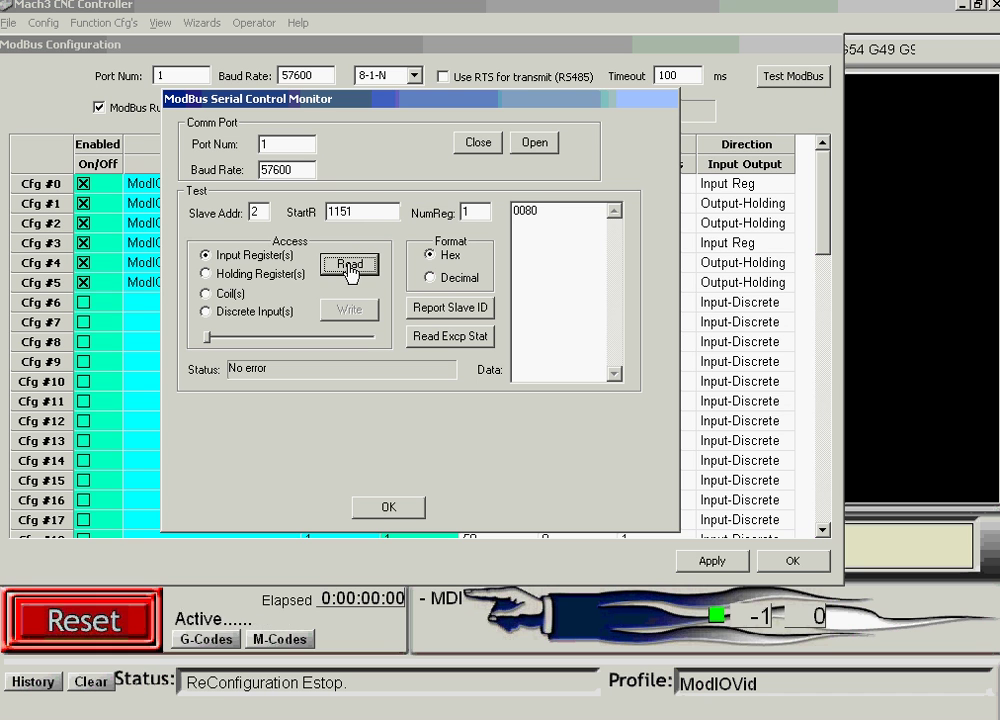
- Change the start register to 1150 and the register count to 9
click(350, 265)
click(346, 212)
key(BackSpace)
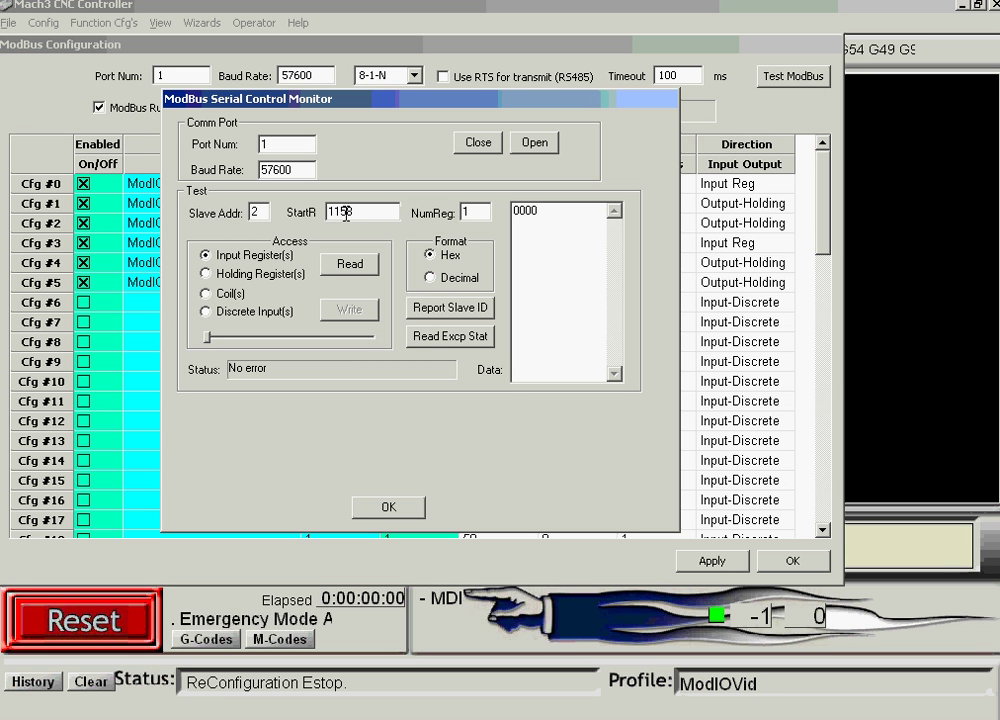
text(3)
drag(345, 212, 353, 212)
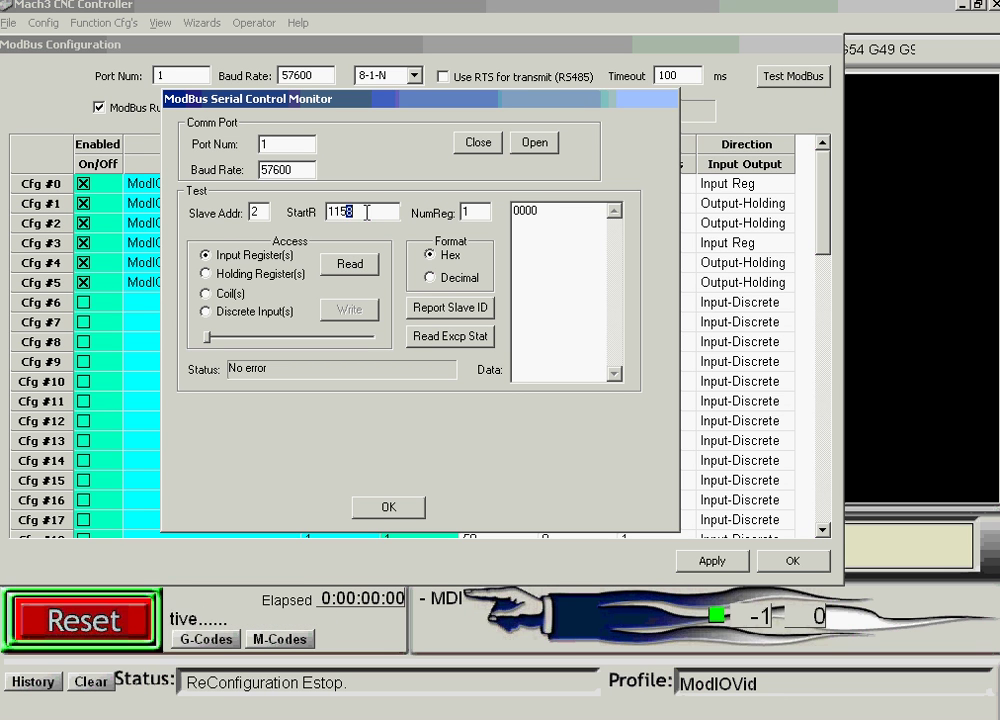
text(0)
key(Tab)
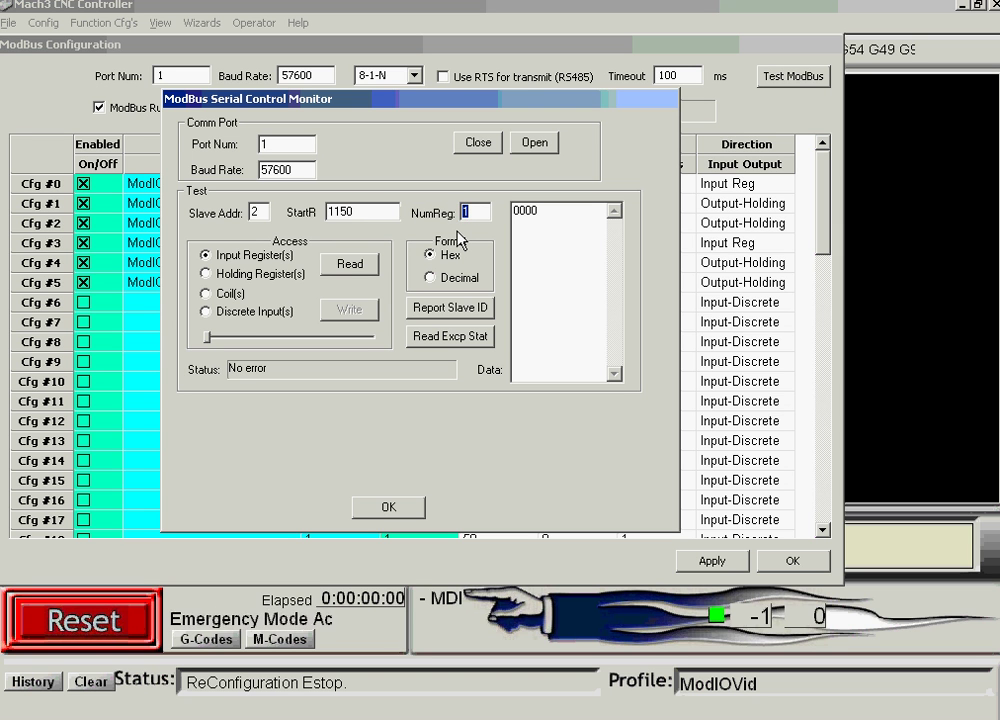
text(9)
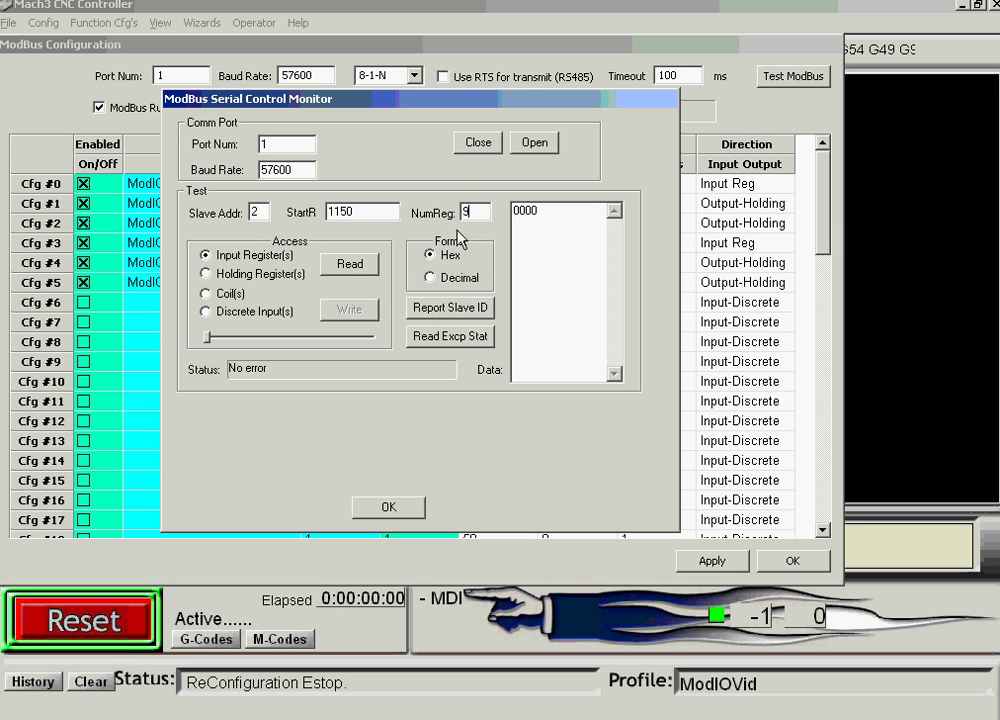
- Poll the nine input registers repeatedly, seeing values such as 00C0 and 0A71
click(350, 266)
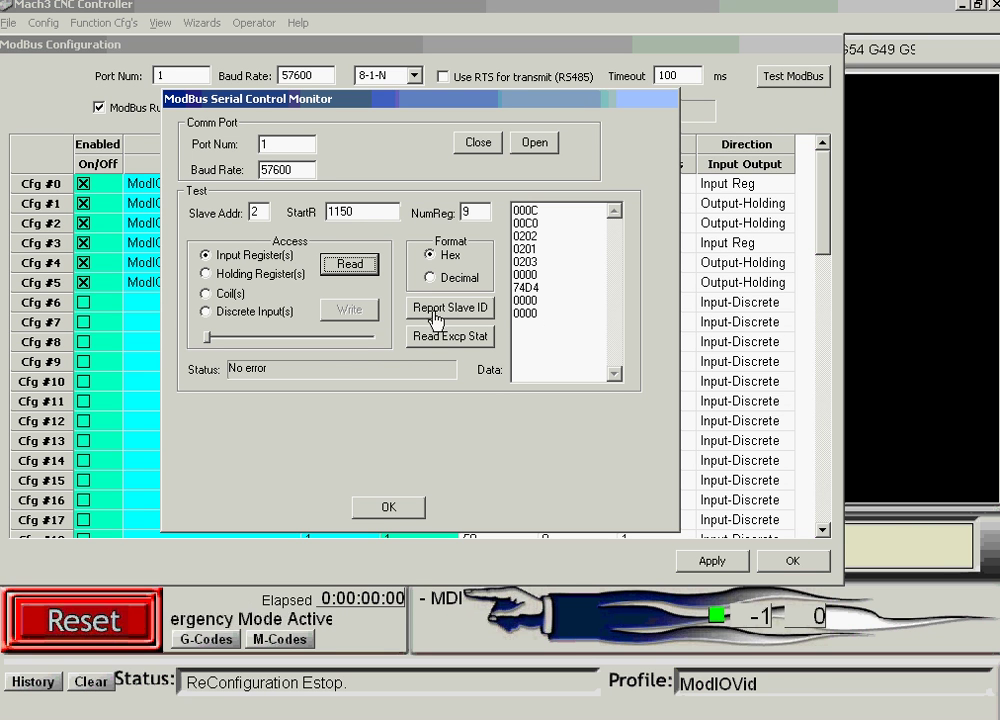
click(352, 270)
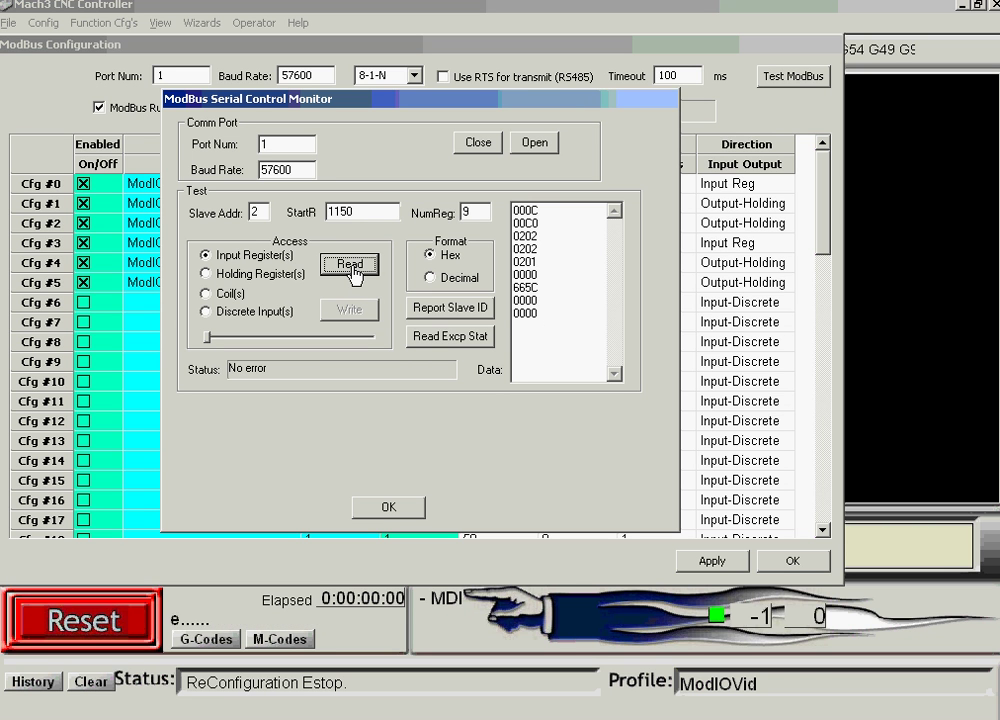
click(352, 268)
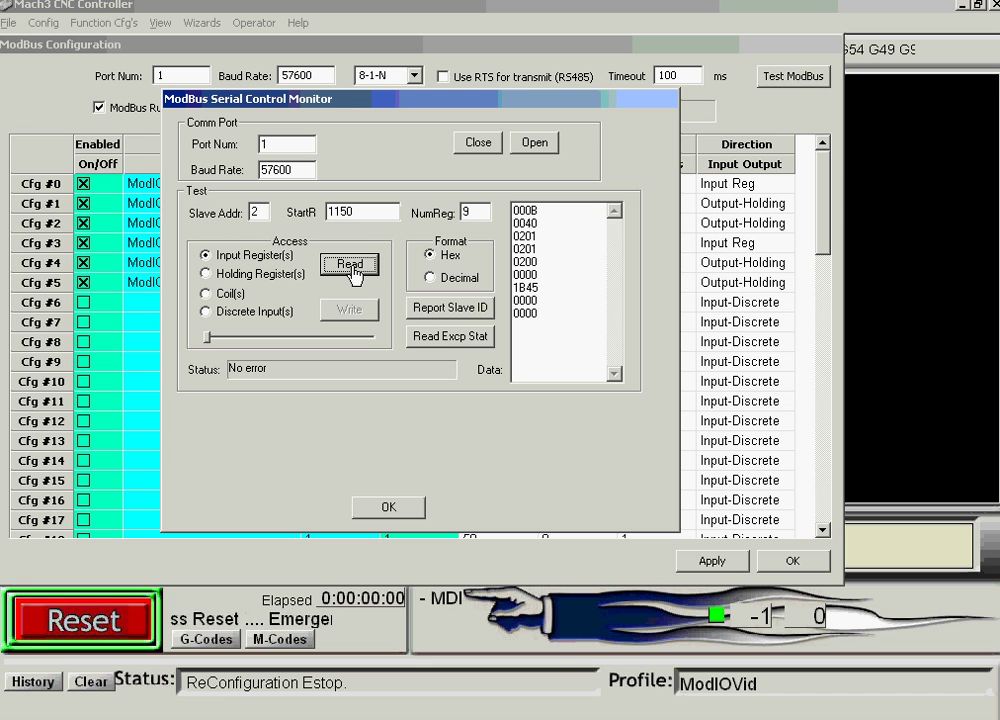
click(352, 268)
click(352, 268)
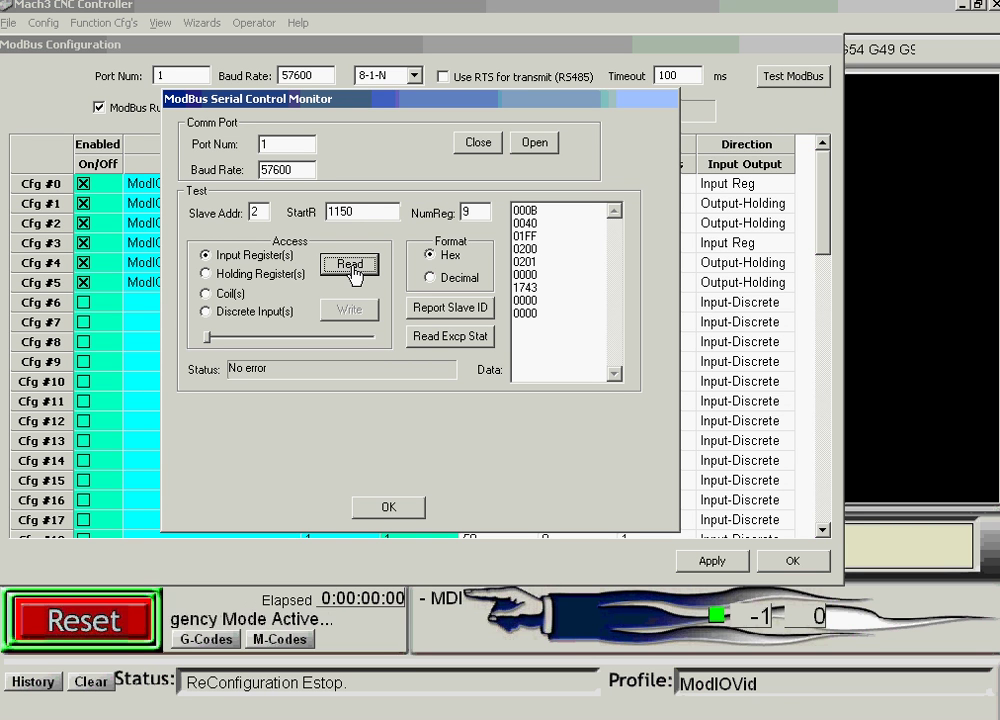
click(352, 268)
click(352, 268)
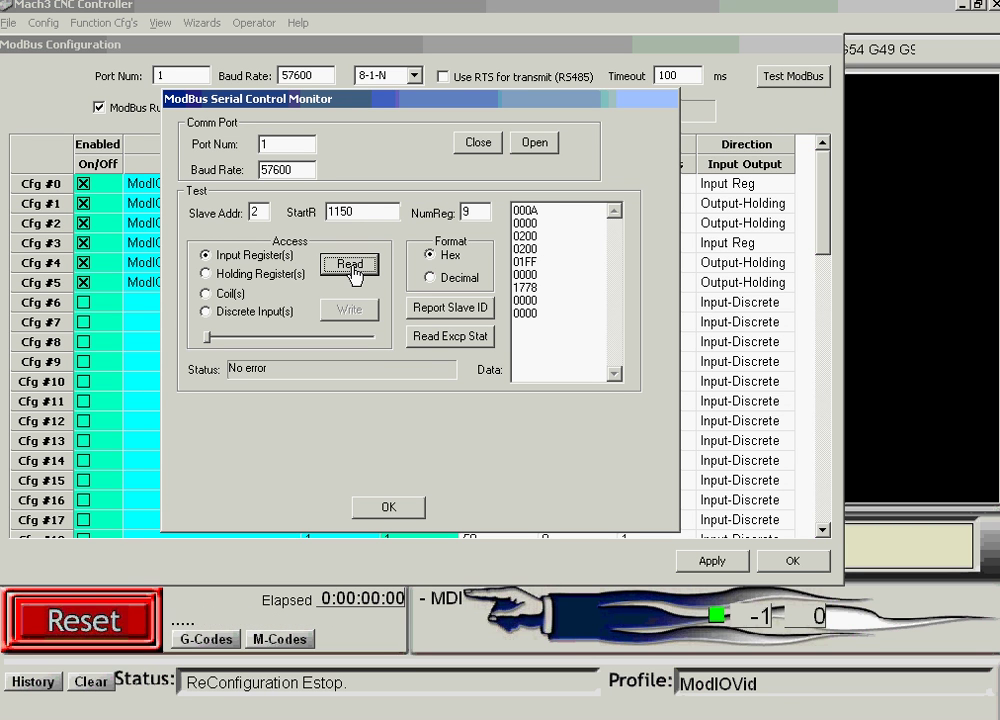
click(352, 268)
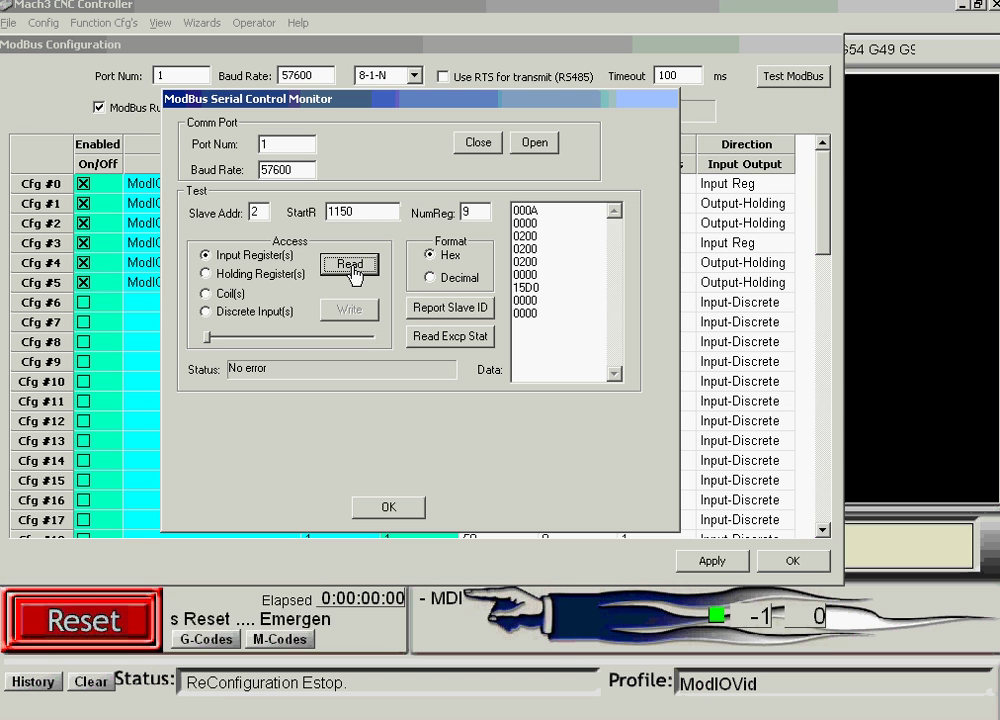
click(352, 268)
click(352, 268)
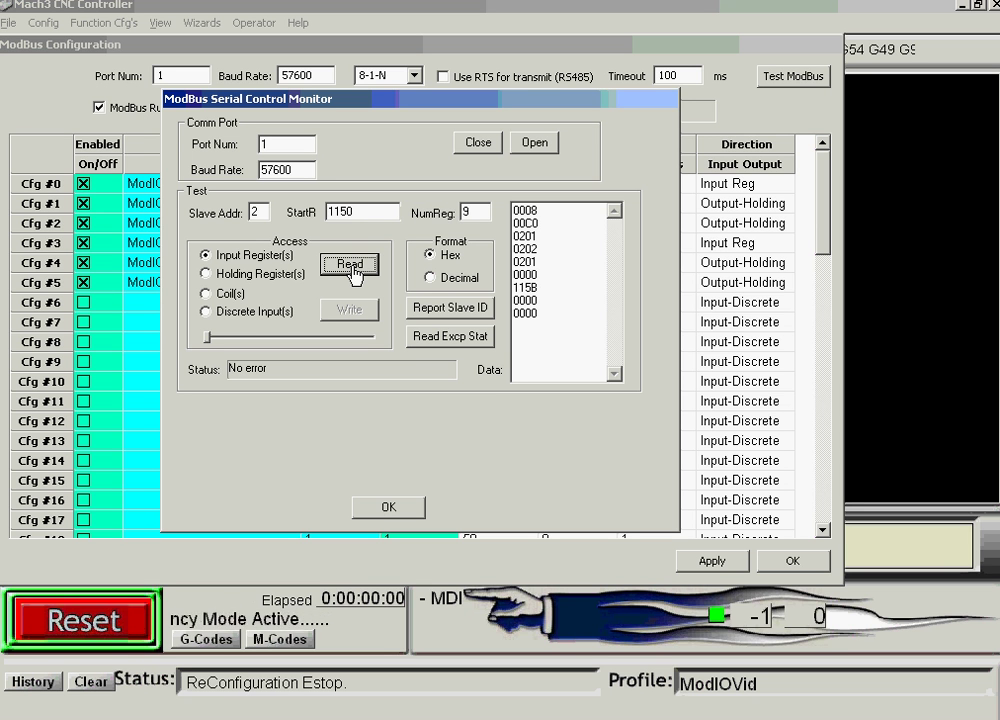
click(352, 268)
click(352, 268)
click(352, 268)
click(352, 268)
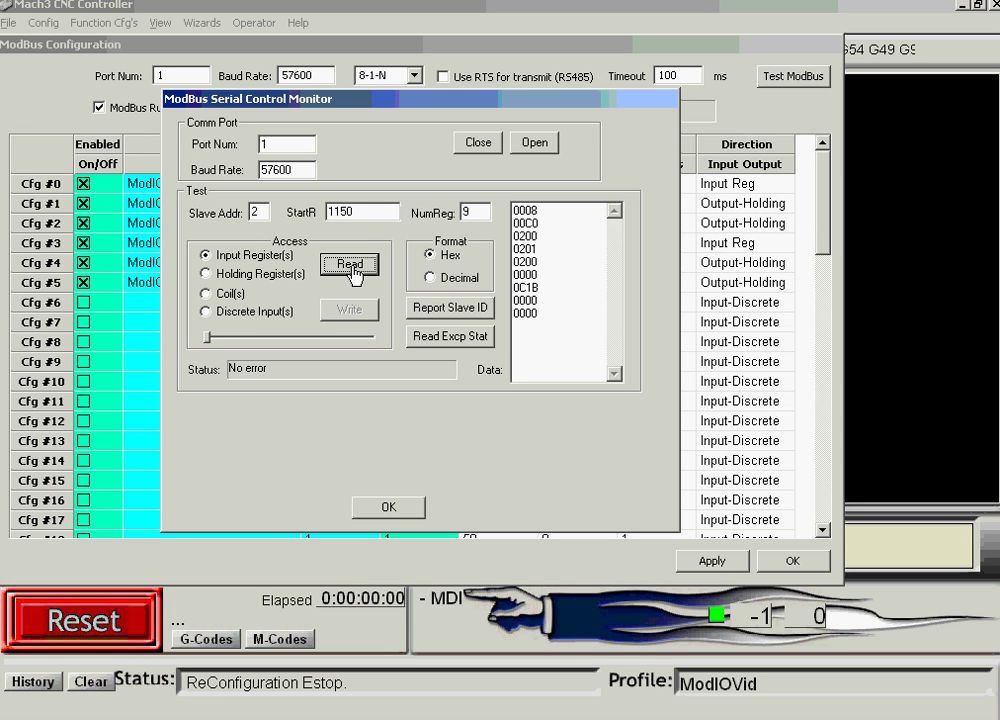
click(352, 268)
click(352, 268)
click(352, 268)
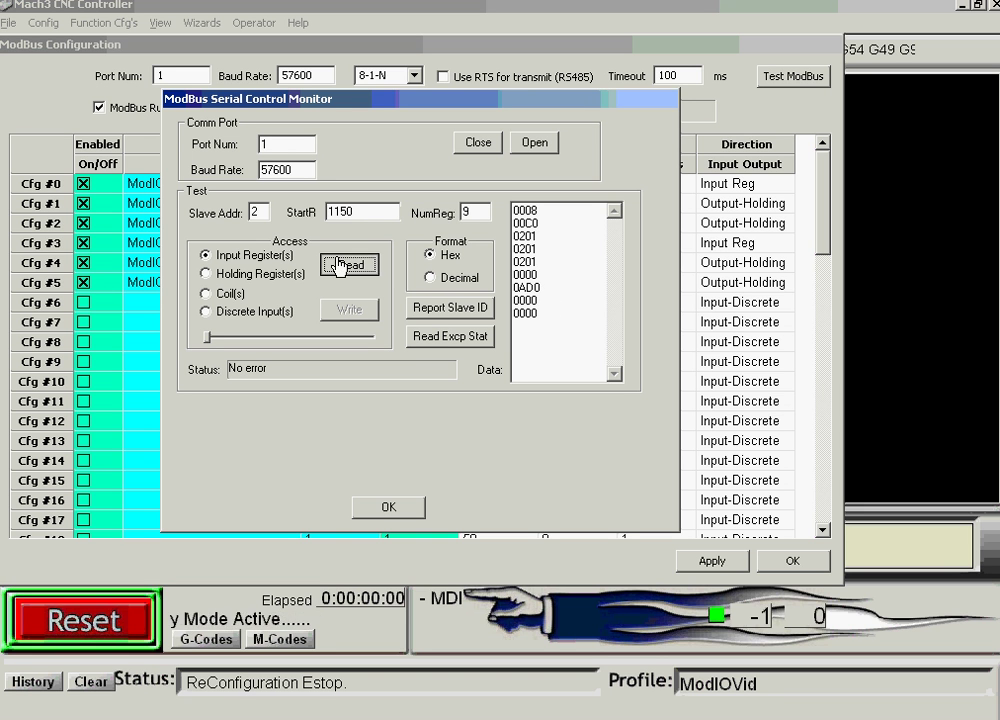
click(344, 264)
click(340, 265)
click(340, 266)
click(340, 265)
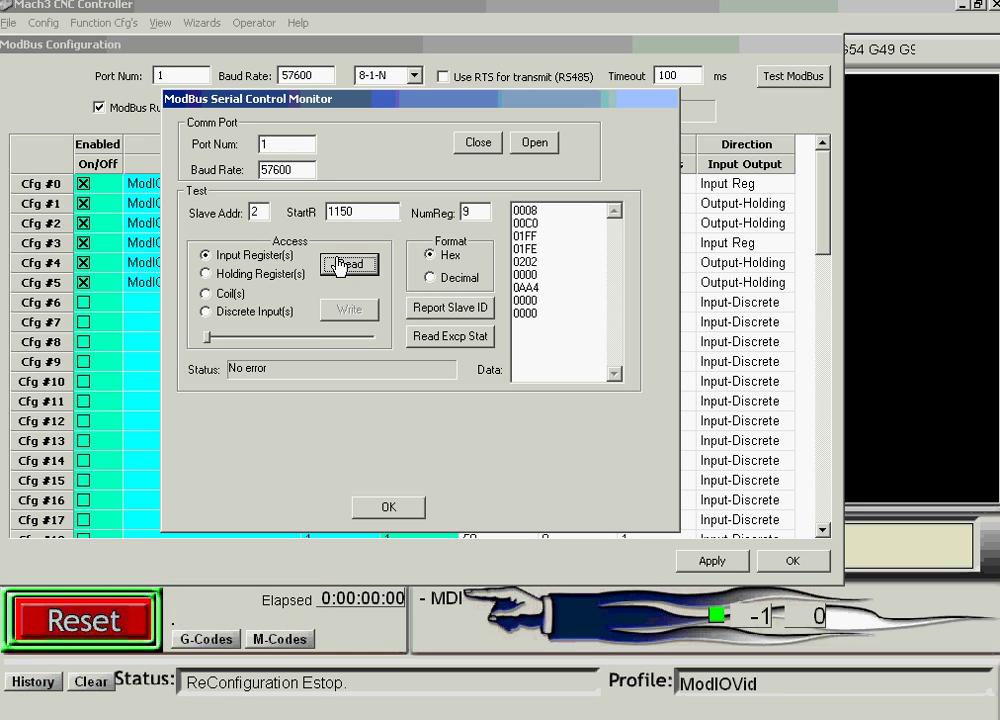
click(341, 266)
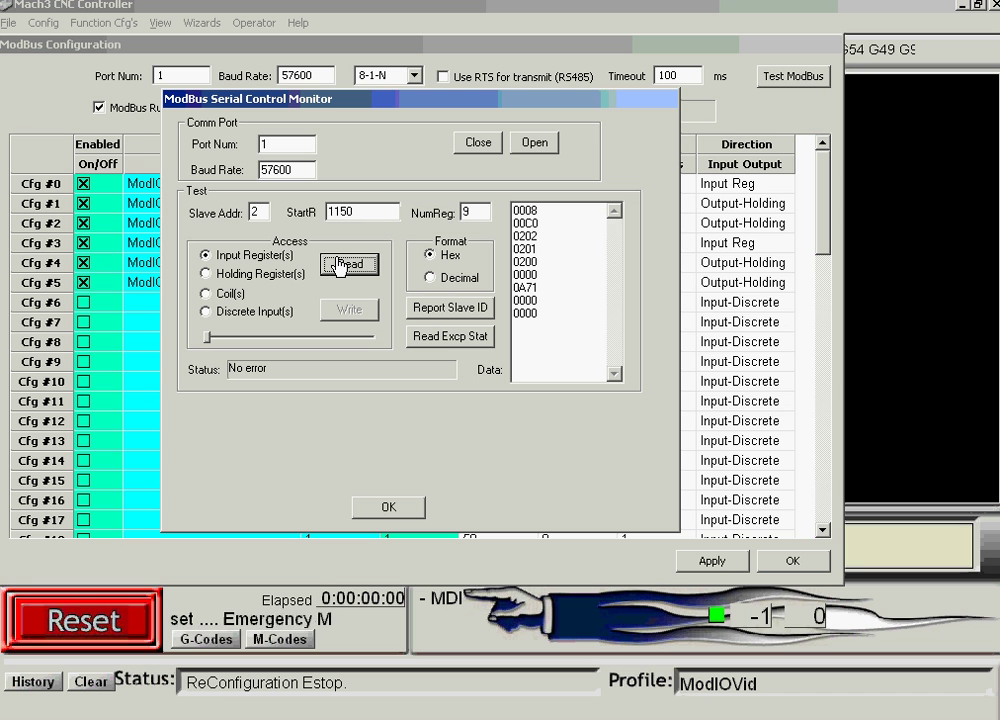